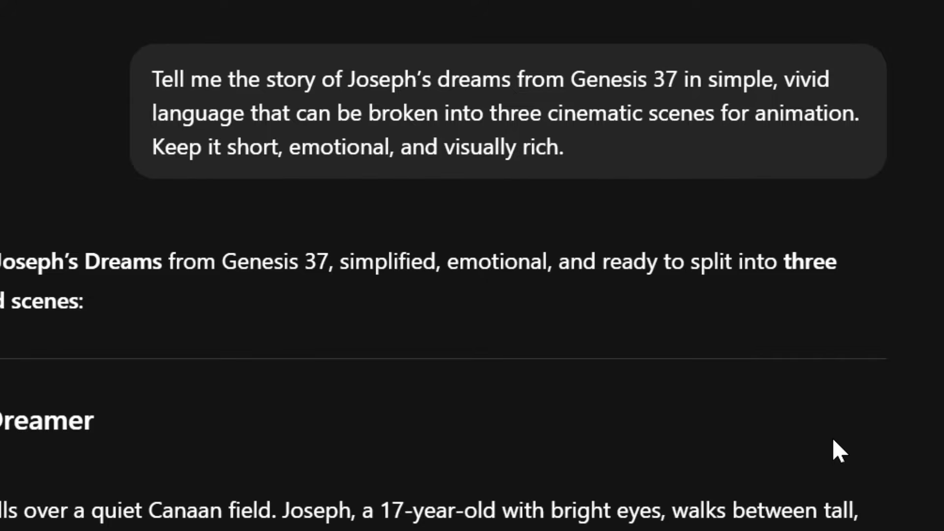
- Copy the Genesis 37 prompt about Joseph's dreams in three cinematic scenes into the Google Docs document "Prompts for 3D Bible Animated Video"
drag(567, 147, 148, 78)
key(ctrl+c)
right_click(204, 91)
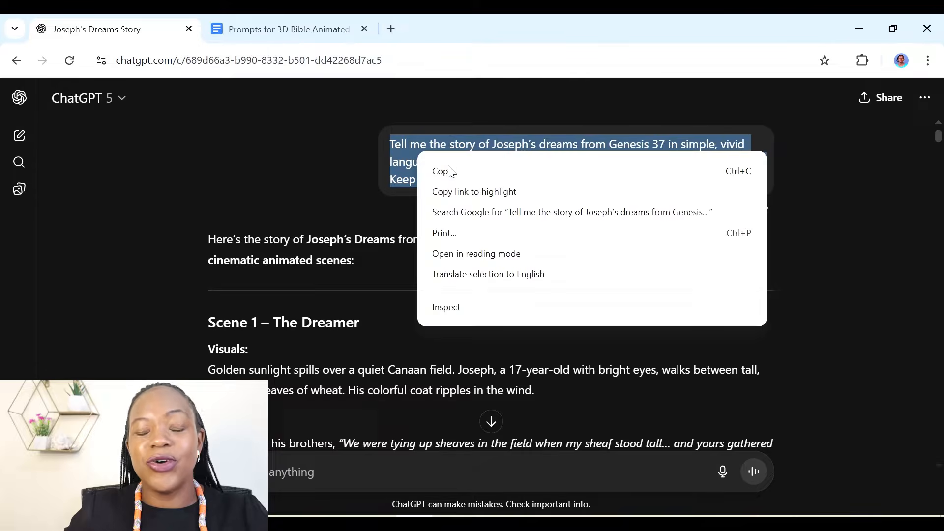
click(449, 170)
click(337, 35)
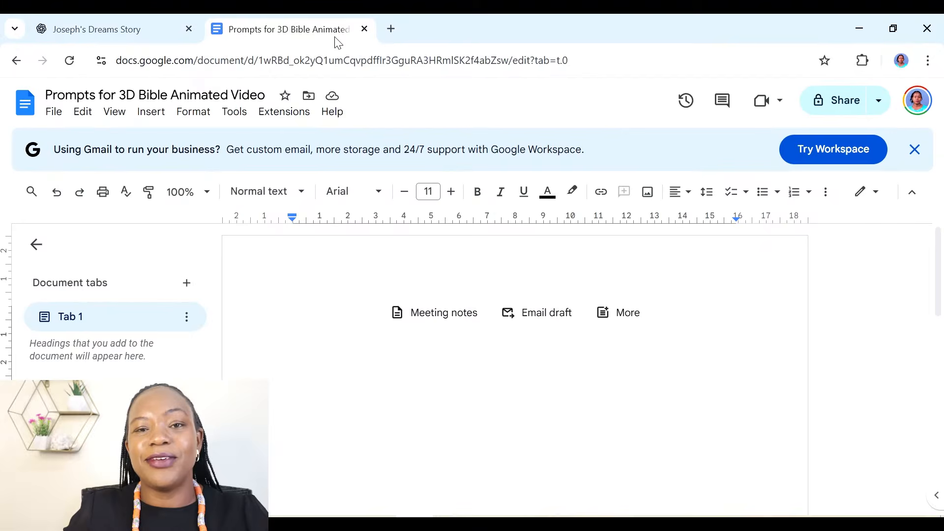
key(ctrl+v)
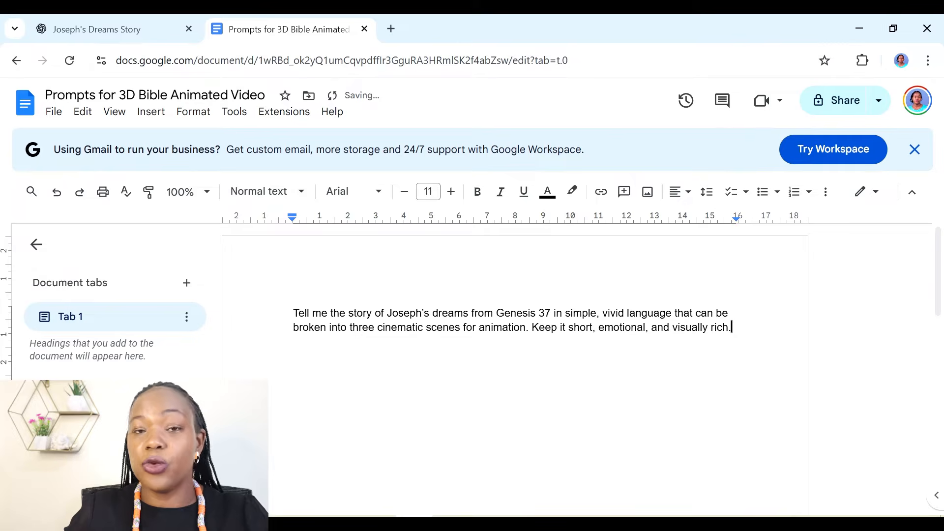
- Switch back to ChatGPT and read the visuals and story text of the three Joseph's Dreams scenes
click(134, 23)
scroll(343, 254, down, 2)
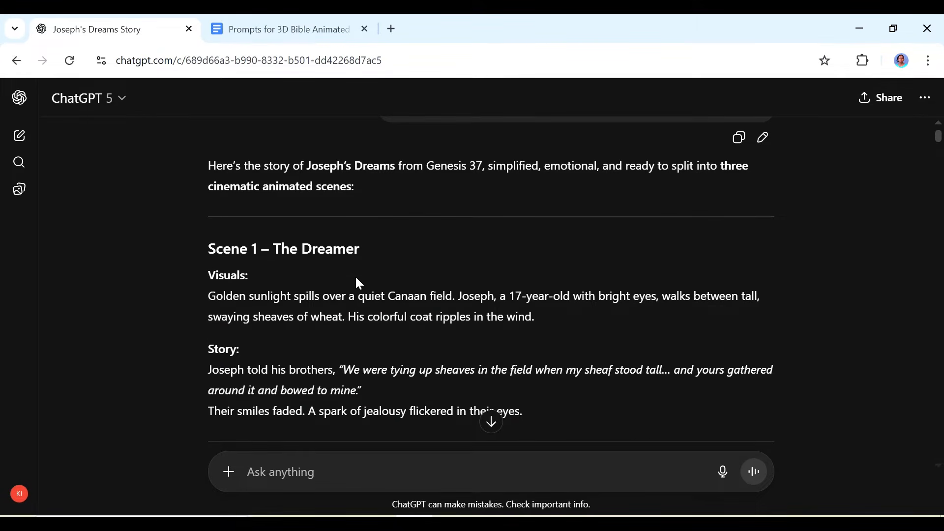
scroll(358, 280, down, 2)
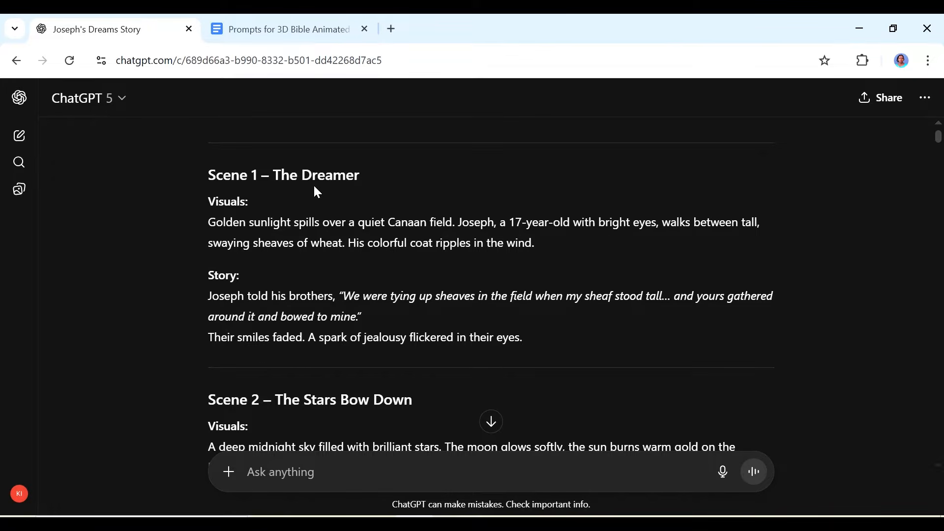
scroll(353, 244, down, 5)
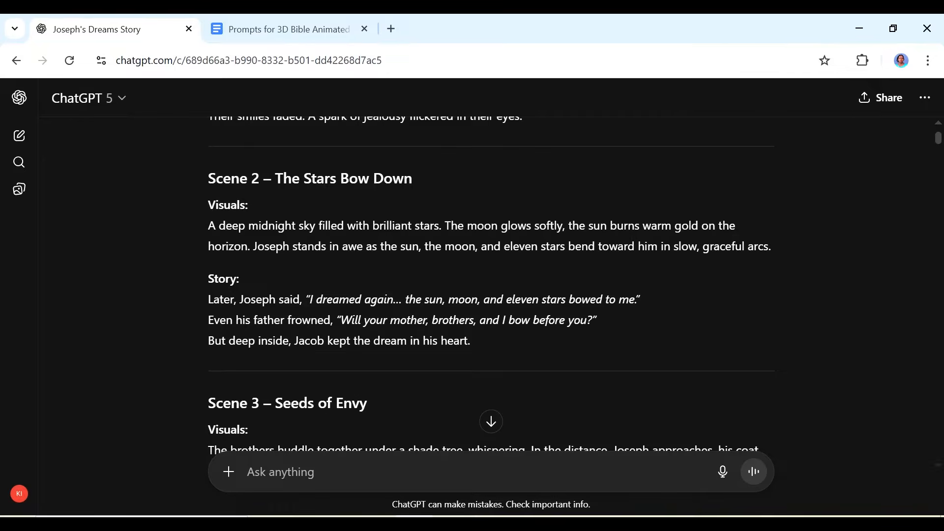
scroll(329, 254, down, 3)
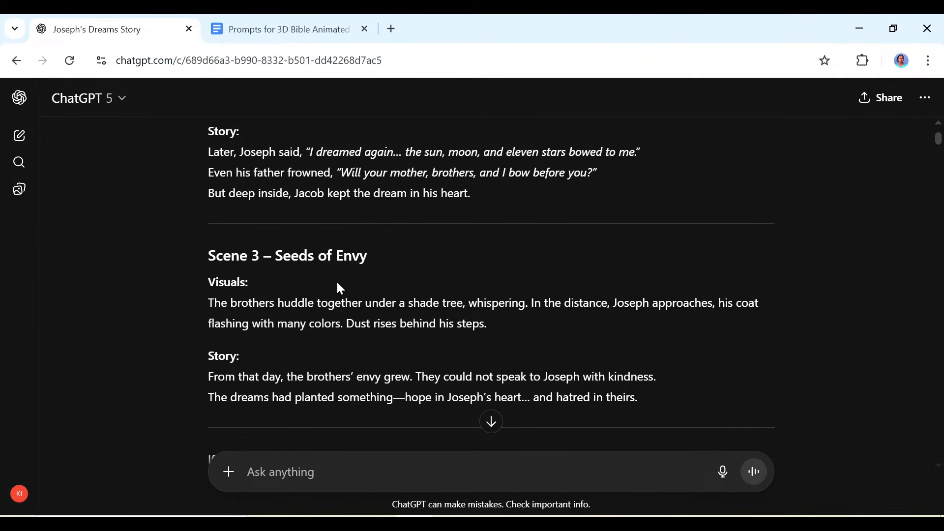
scroll(337, 284, up, 8)
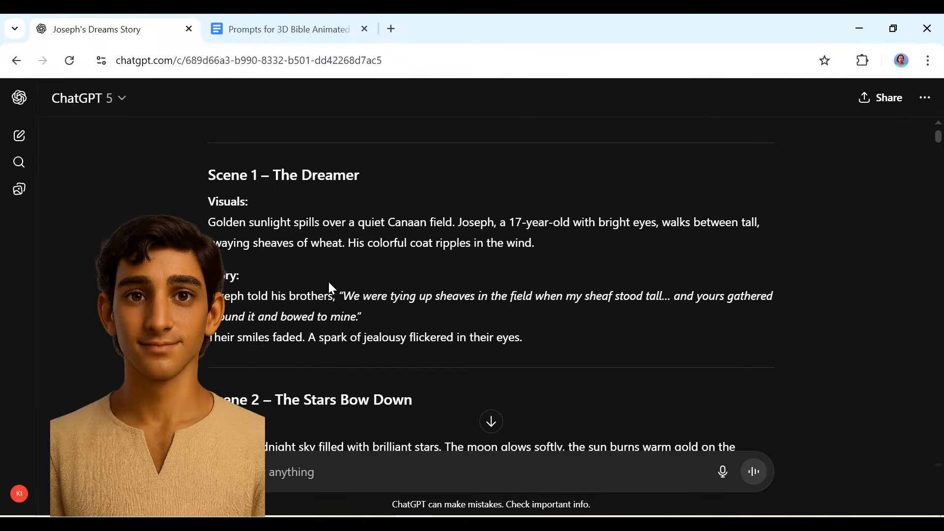
scroll(328, 282, down, 2)
scroll(330, 282, up, 2)
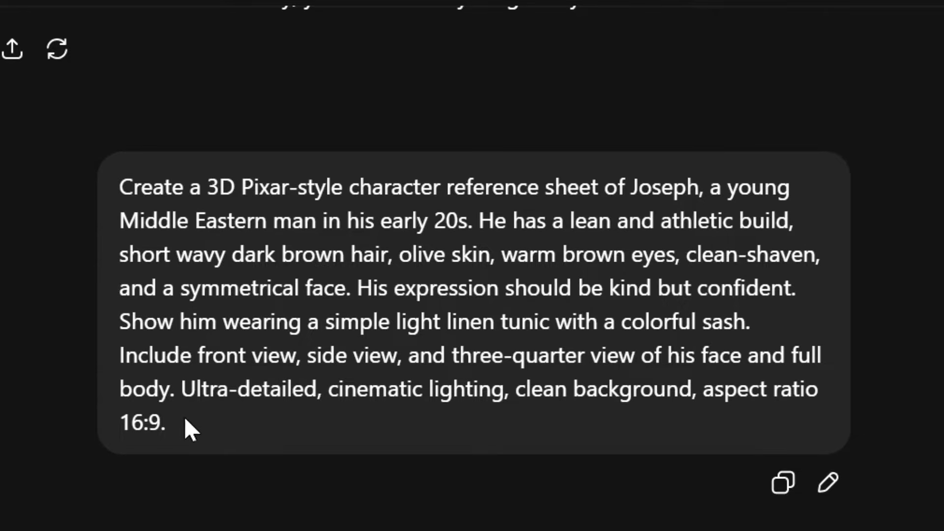
- Copy the 3D Pixar-style character reference sheet prompt for Joseph into the Google Docs prompts document, below the story prompt
drag(185, 418, 127, 199)
right_click(140, 224)
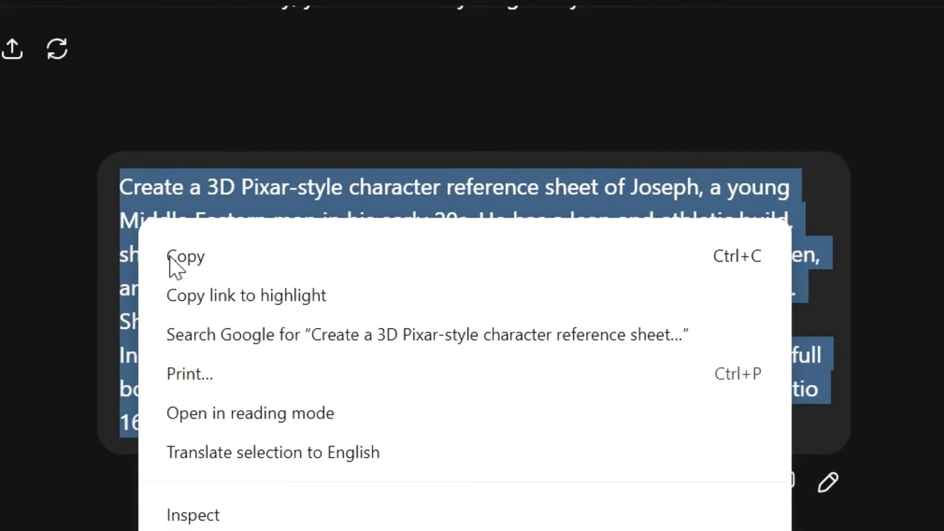
click(185, 257)
click(287, 29)
key(ctrl+v)
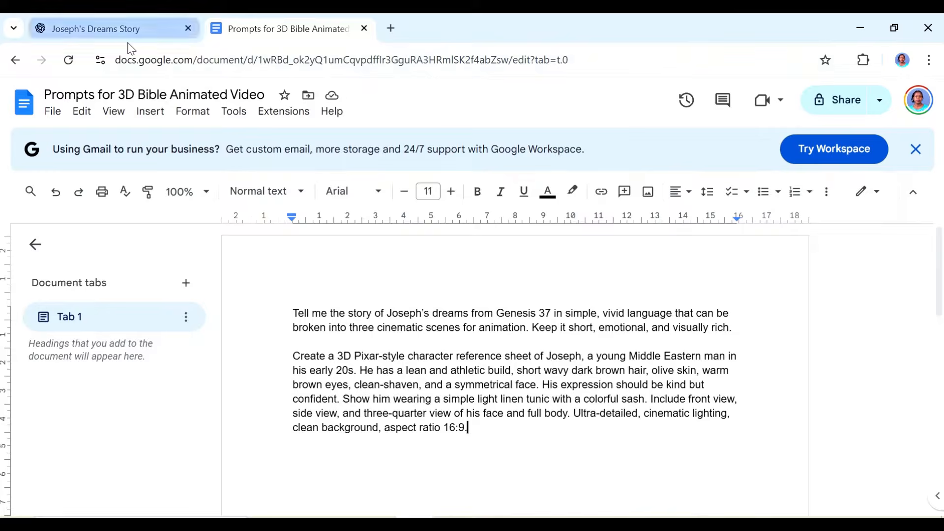
- Return to ChatGPT, examine Joseph's character sheet and portrait images, and highlight the transparent-background portrait prompt
click(129, 42)
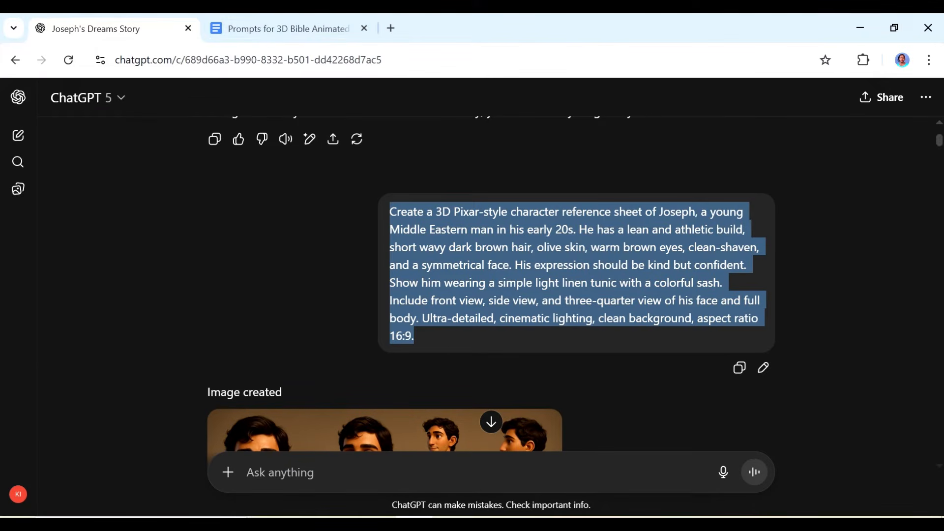
scroll(569, 330, down, 6)
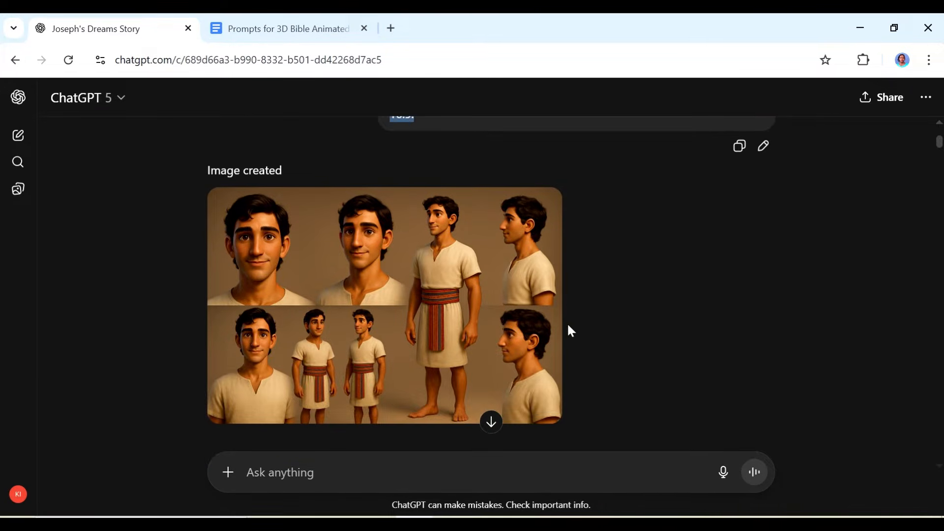
mouse_move(442, 242)
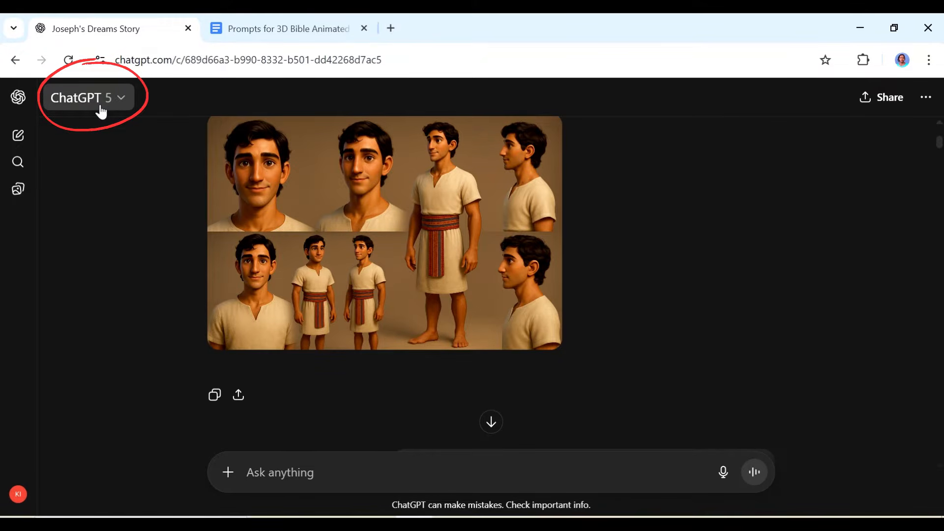
scroll(320, 315, down, 3)
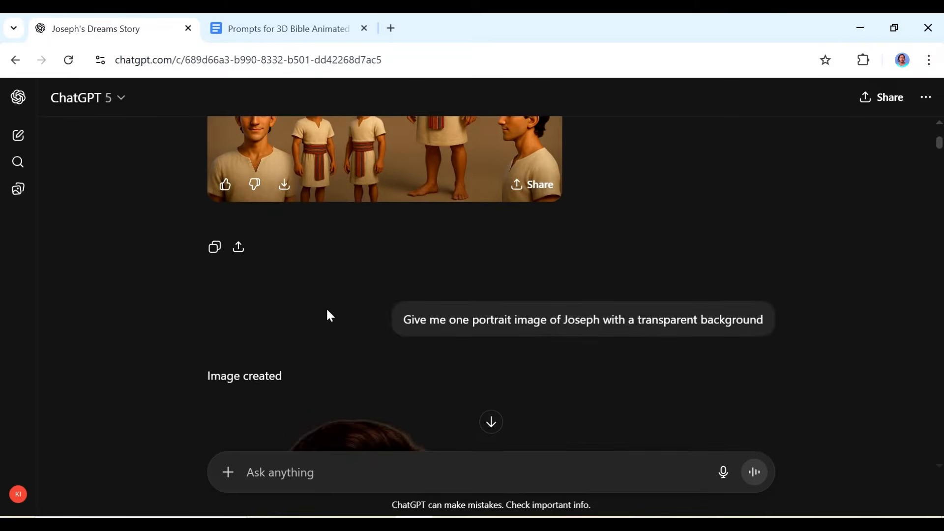
scroll(328, 311, down, 3)
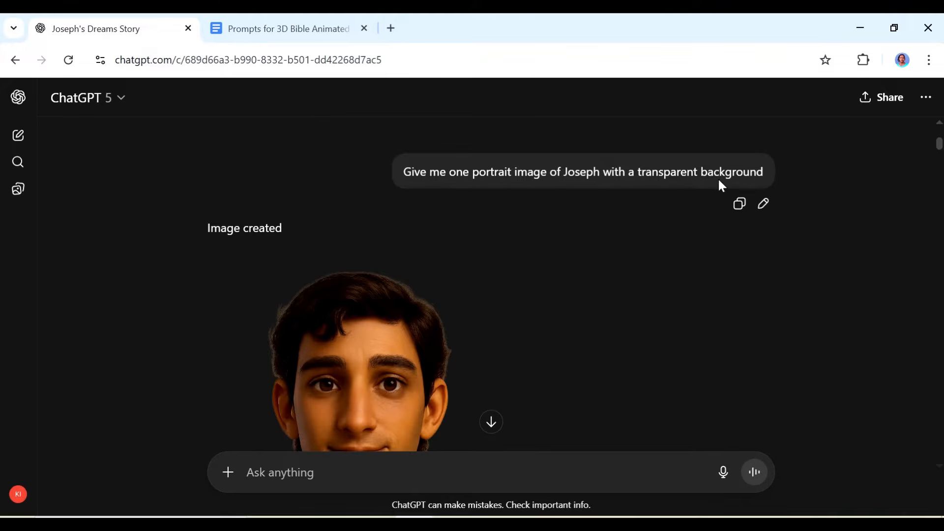
scroll(705, 390, down, 3)
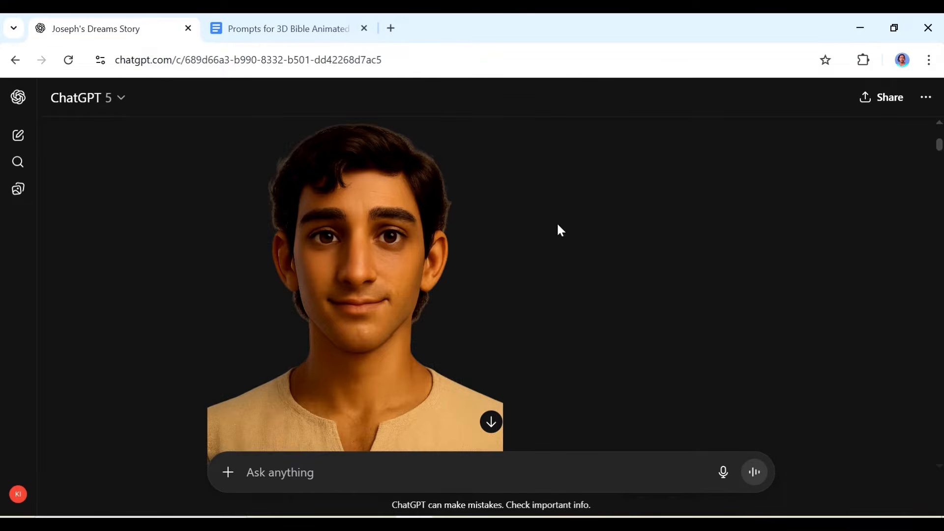
scroll(479, 288, up, 1)
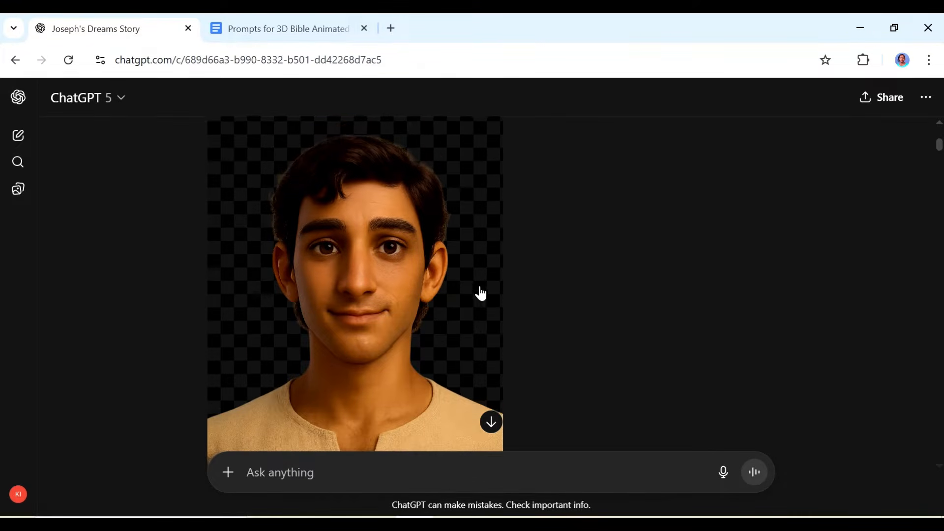
scroll(480, 293, up, 5)
drag(751, 258, 246, 181)
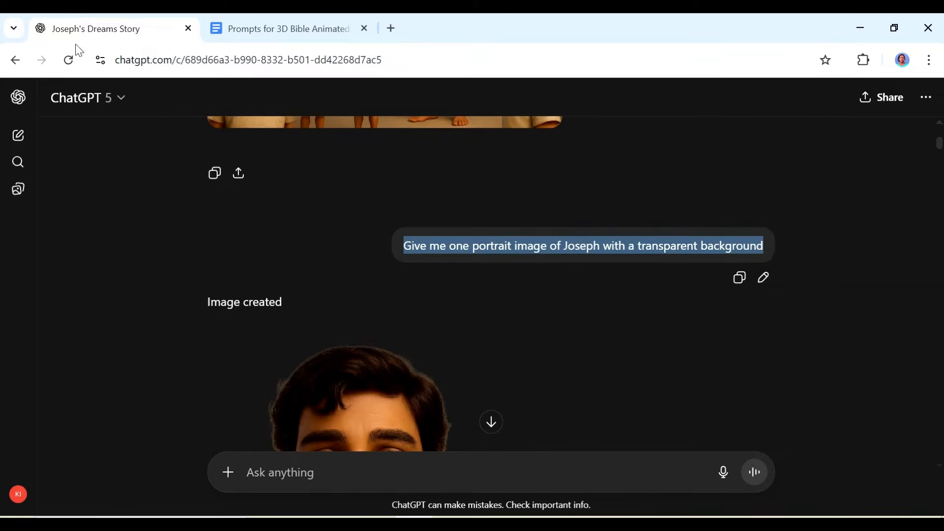
- Copy the full prompt that breaks Joseph's dreams into 3 short visual scenes with the image prompt format and character description
scroll(352, 308, down, 6)
scroll(390, 345, down, 9)
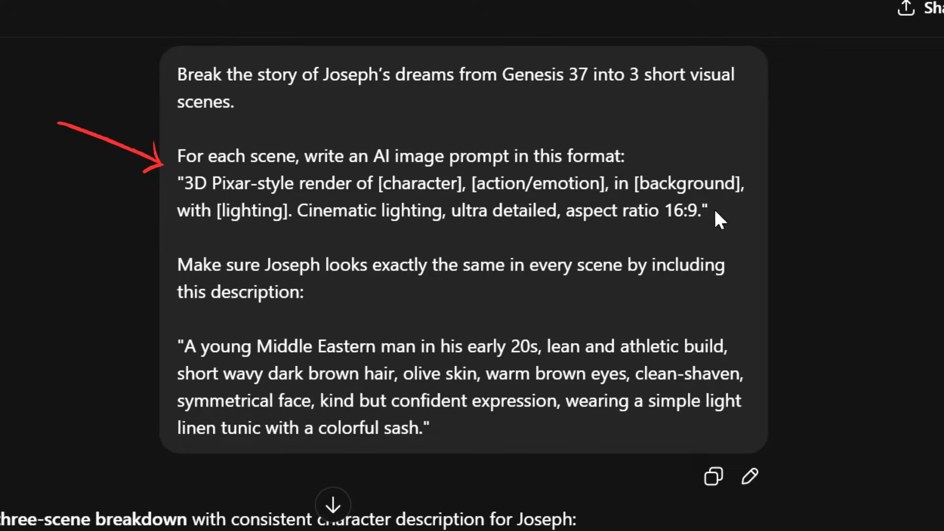
drag(715, 211, 176, 190)
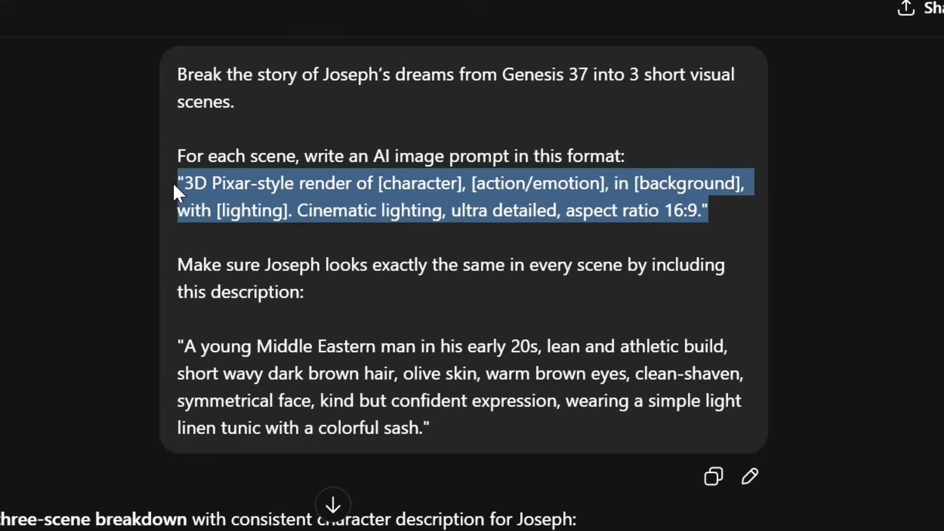
drag(554, 398, 468, 103)
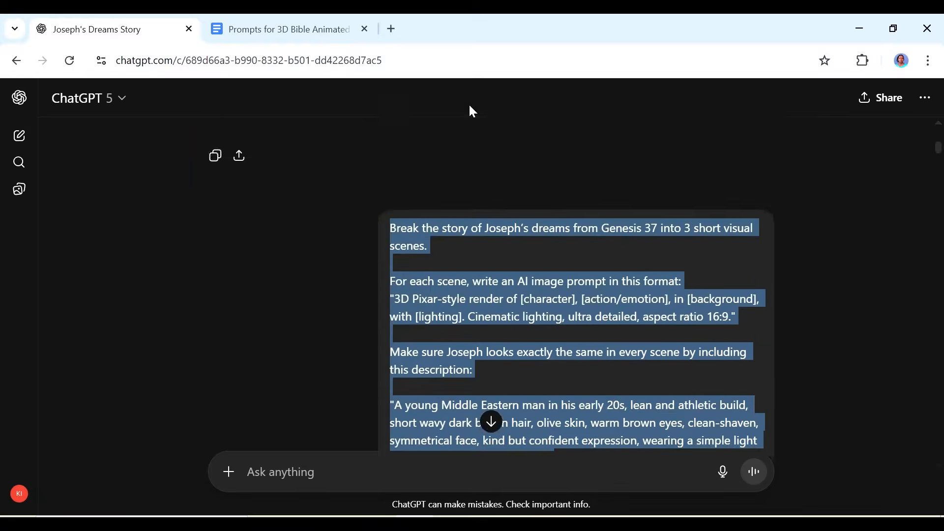
right_click(416, 391)
click(449, 240)
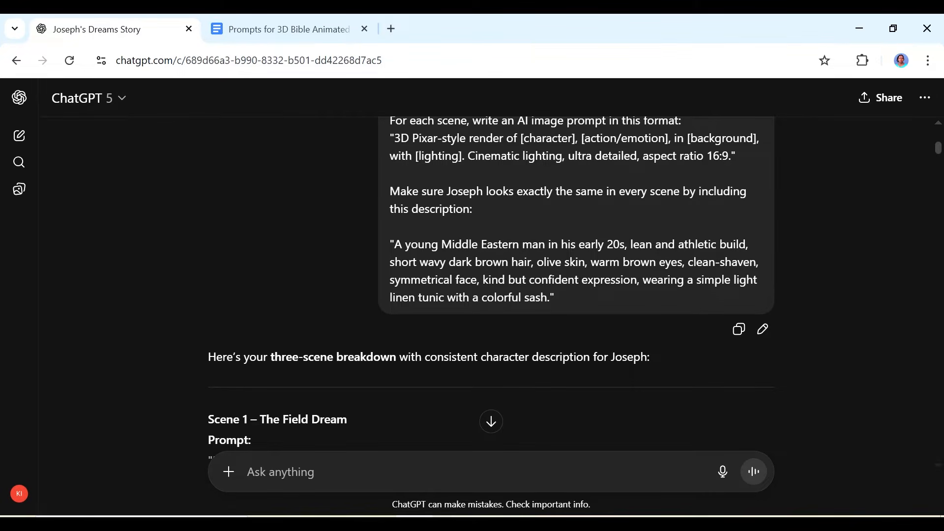
- Compare Joseph's appearance description in the scene breakdown prompt with the one in the character reference sheet prompt
drag(393, 244, 709, 262)
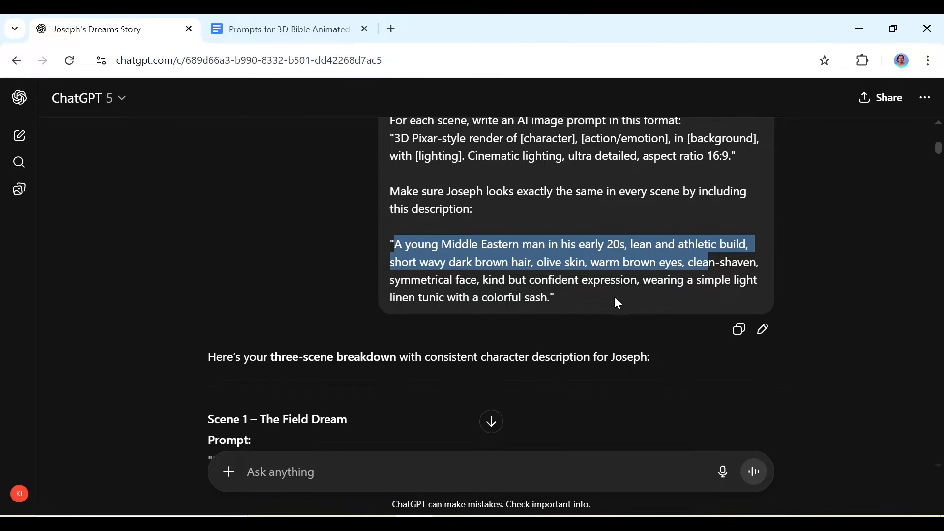
click(592, 298)
drag(593, 298, 406, 328)
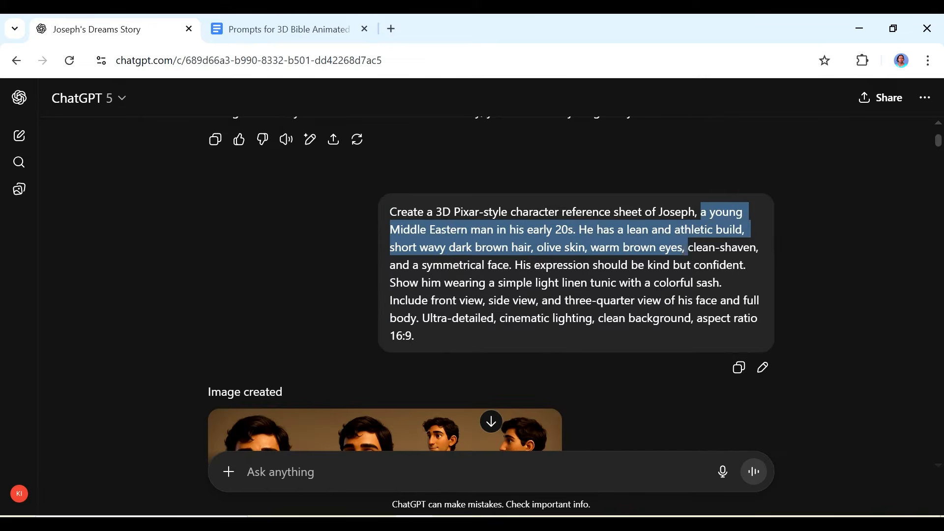
drag(684, 247, 616, 283)
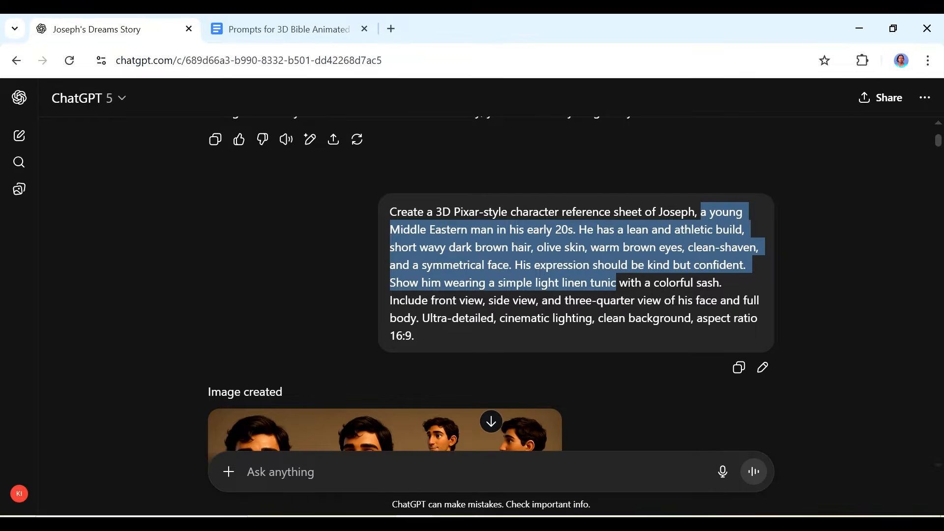
scroll(580, 221, down, 6)
scroll(580, 221, up, 4)
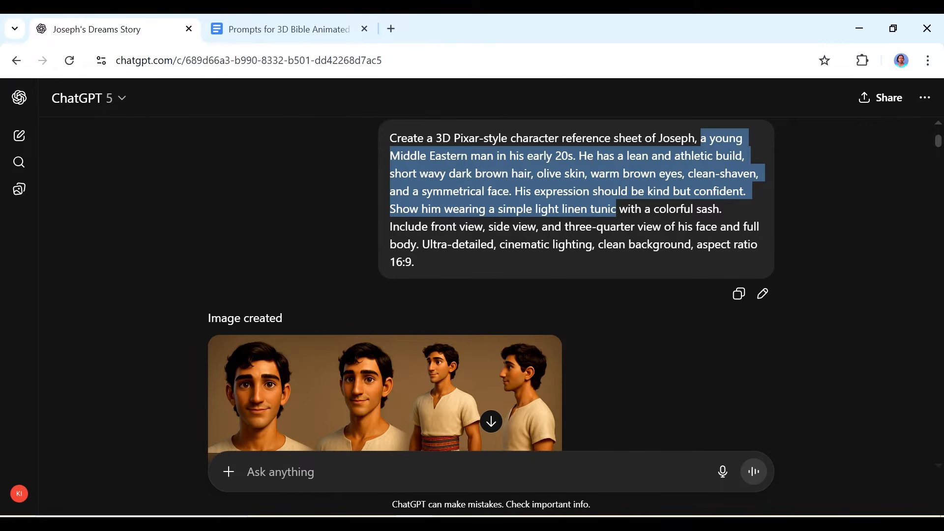
- Read the image prompts in the three-scene breakdown and the follow-up reply requesting the matching images
scroll(538, 253, down, 15)
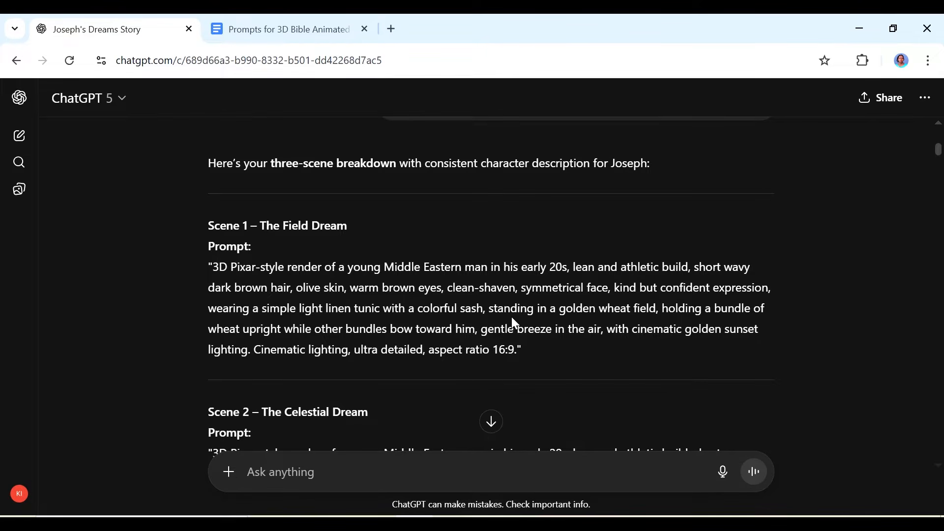
scroll(513, 323, down, 1)
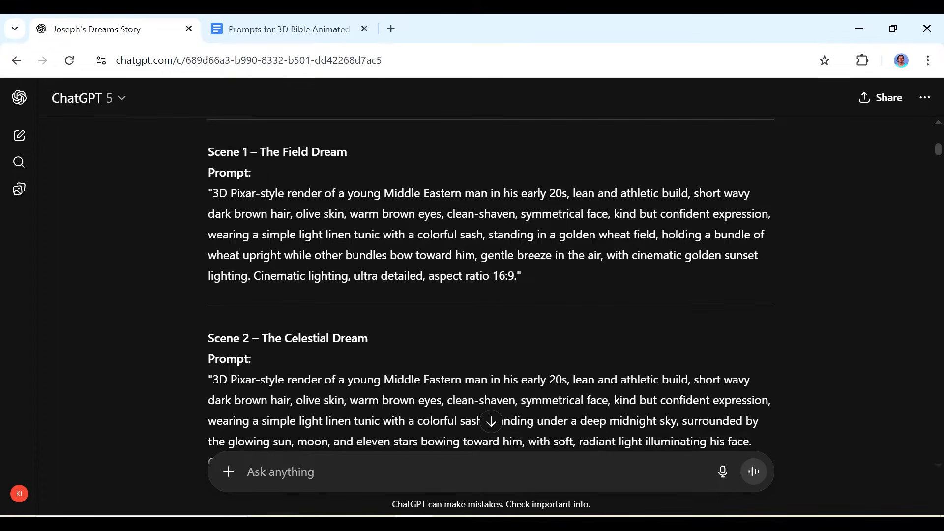
scroll(406, 302, up, 1)
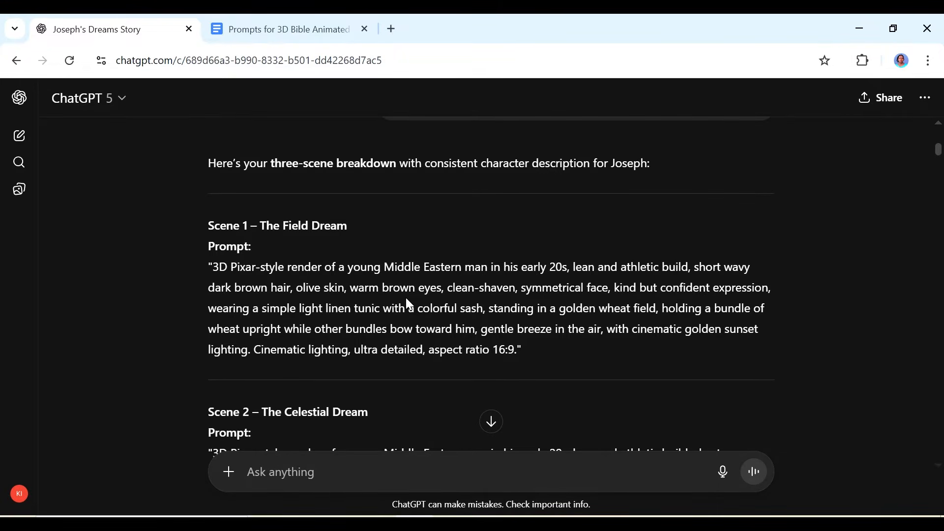
scroll(459, 307, down, 6)
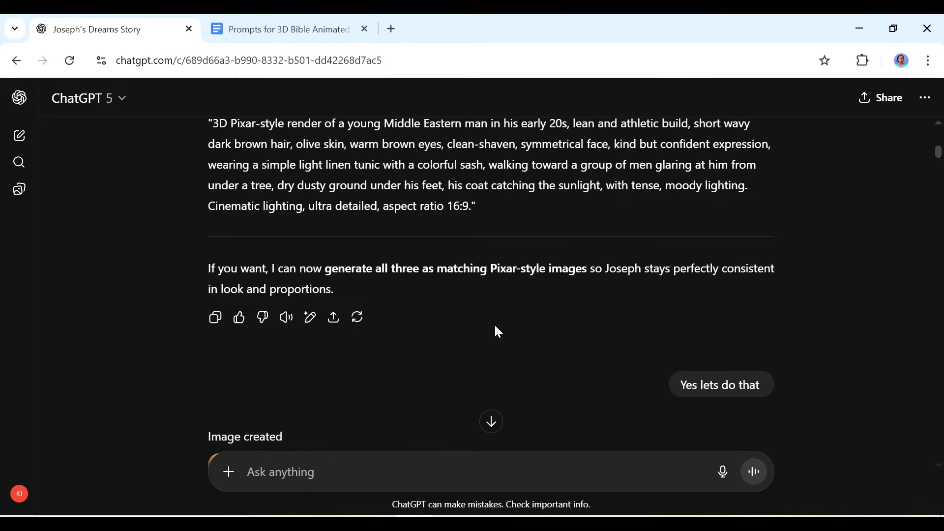
scroll(299, 309, up, 1)
scroll(259, 314, down, 1)
scroll(757, 393, down, 1)
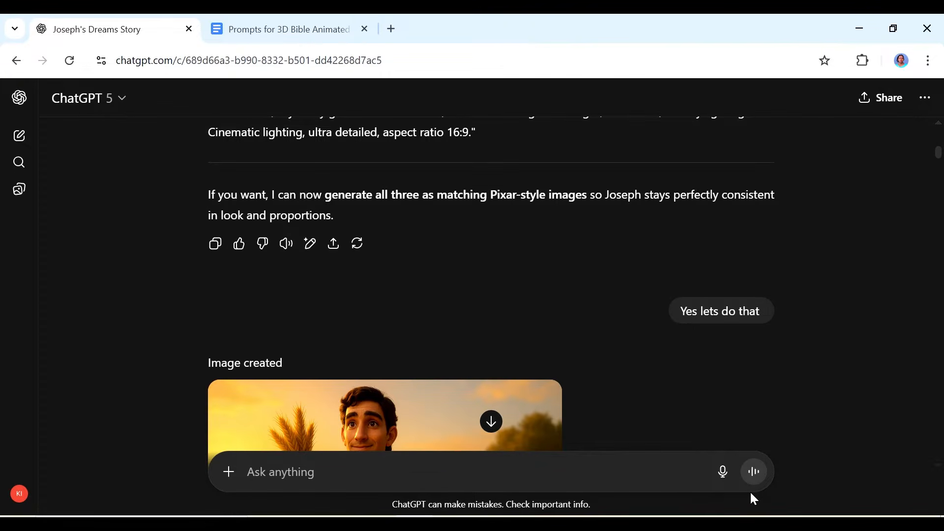
- View the generated wheat field image of Joseph enlarged, and read the rebuilt Scene 1 prompt with camera movement
scroll(531, 189, down, 3)
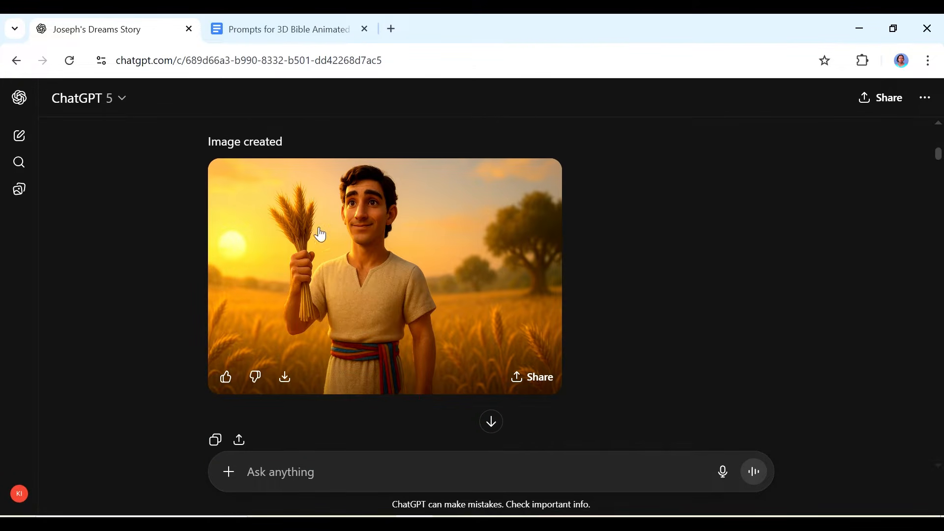
click(359, 274)
key(Escape)
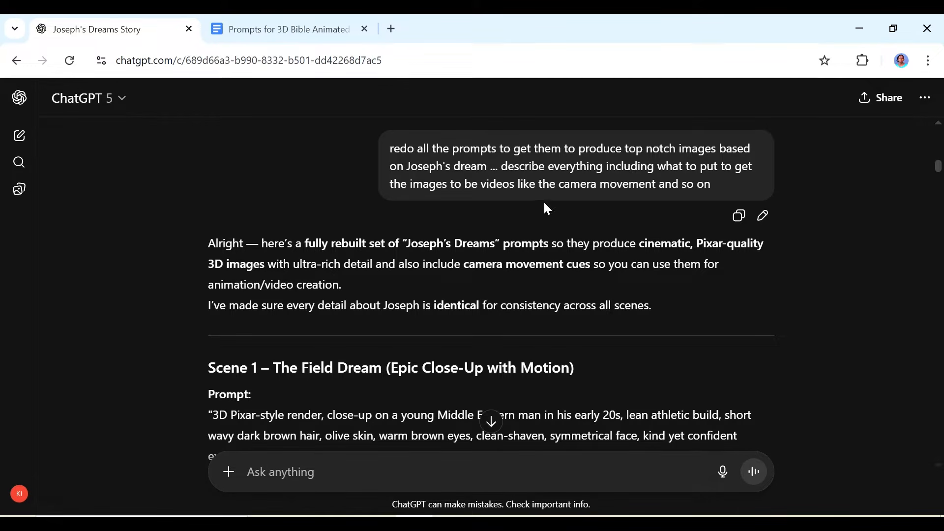
scroll(530, 290, down, 5)
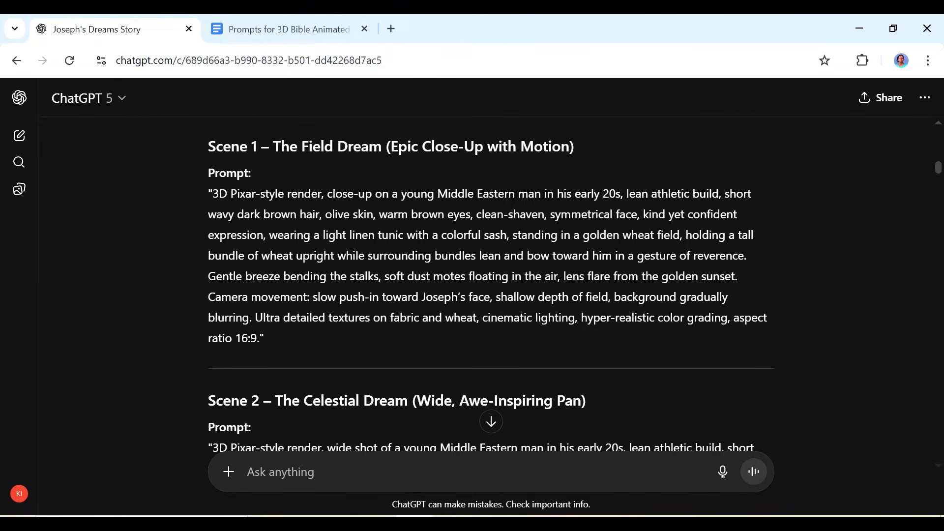
- Read the rebuilt Scene 2 celestial dream and Scene 3 brothers' envy prompts with their camera movements
scroll(491, 275, down, 3)
scroll(491, 275, down, 2)
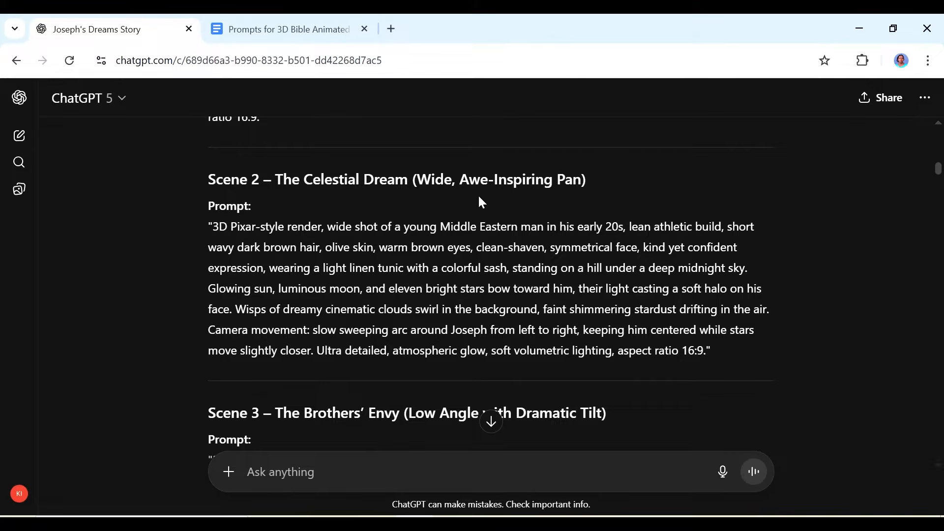
scroll(527, 384, down, 9)
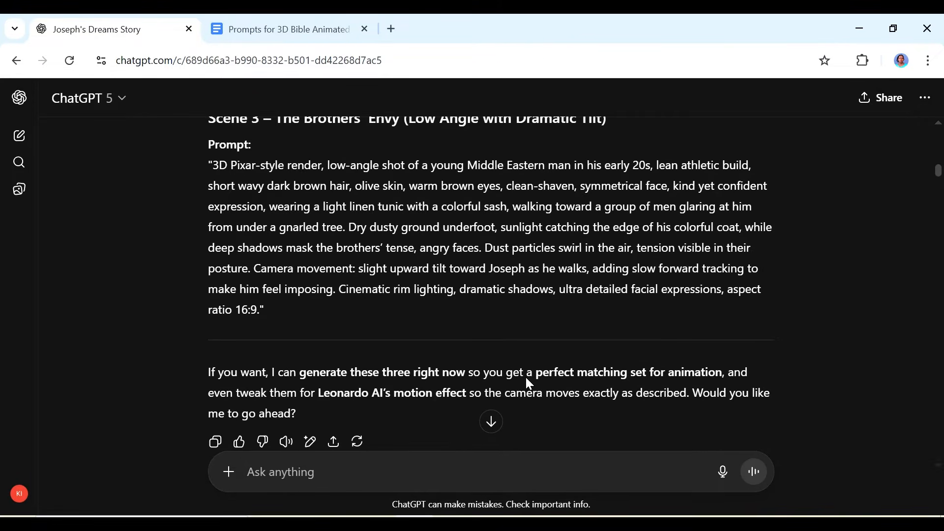
mouse_move(547, 367)
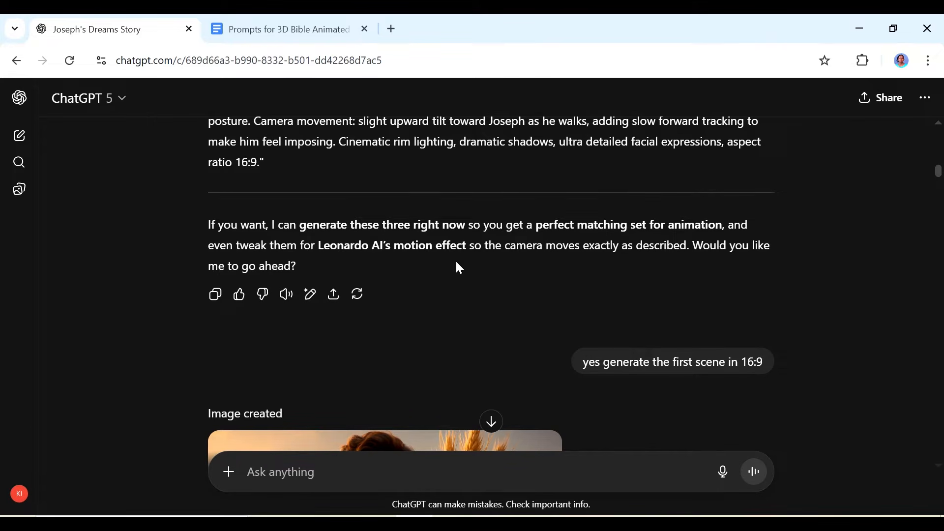
- View the generated 16:9 images of Joseph in the wheat field, under the night sky and with his brothers
scroll(697, 373, down, 5)
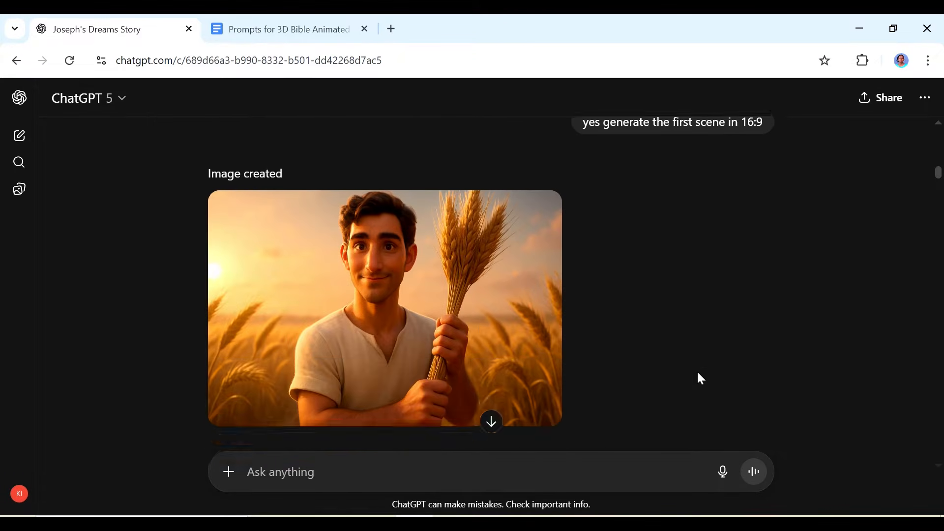
scroll(700, 378, down, 1)
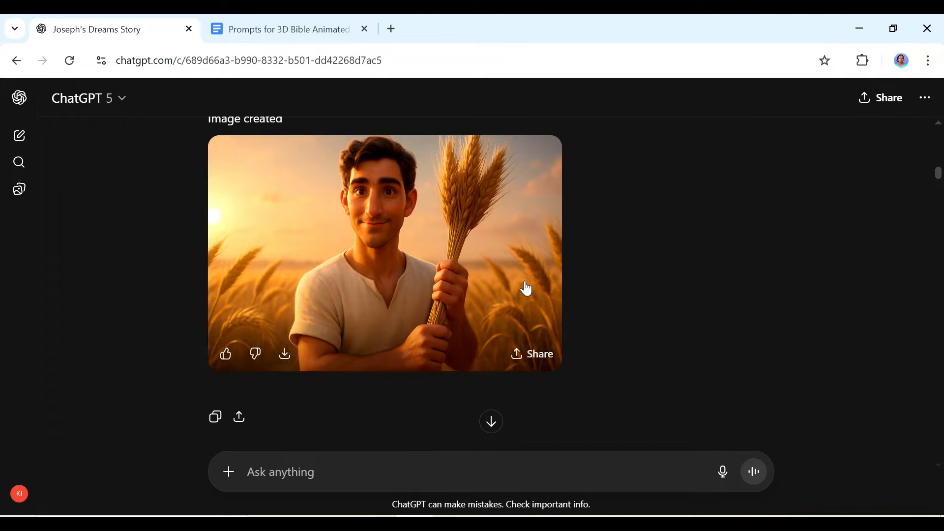
click(423, 255)
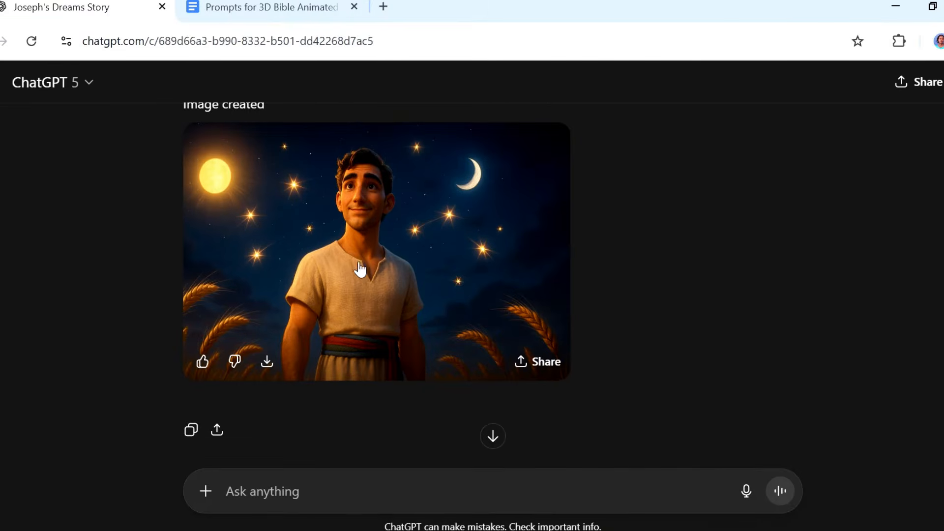
click(374, 228)
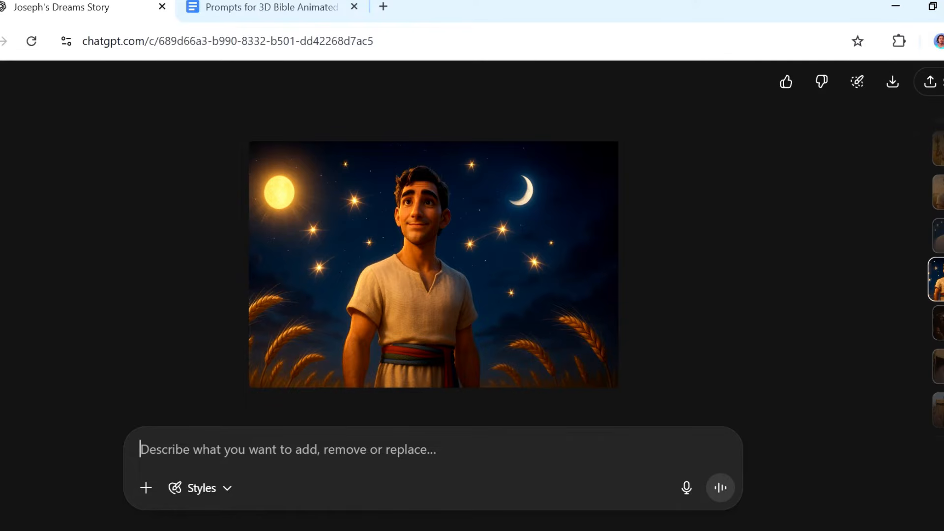
key(Escape)
scroll(506, 248, down, 6)
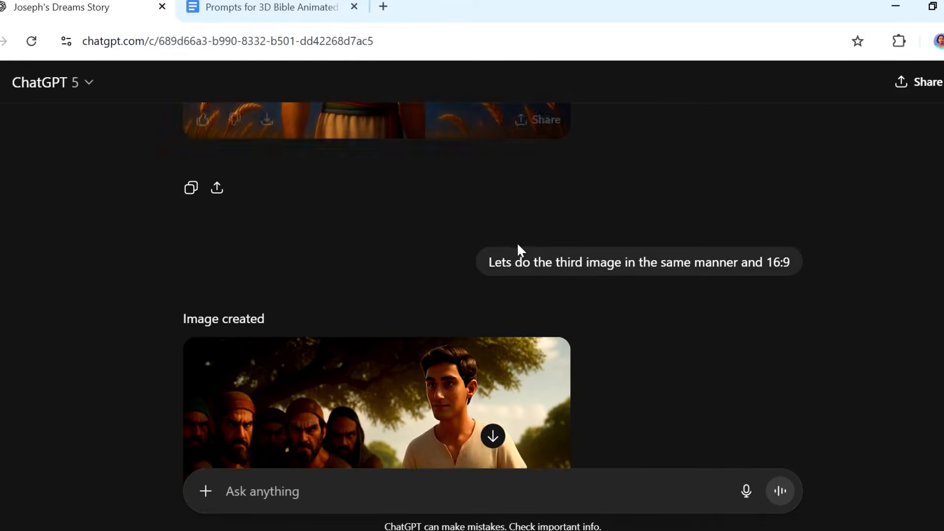
scroll(608, 213, up, 2)
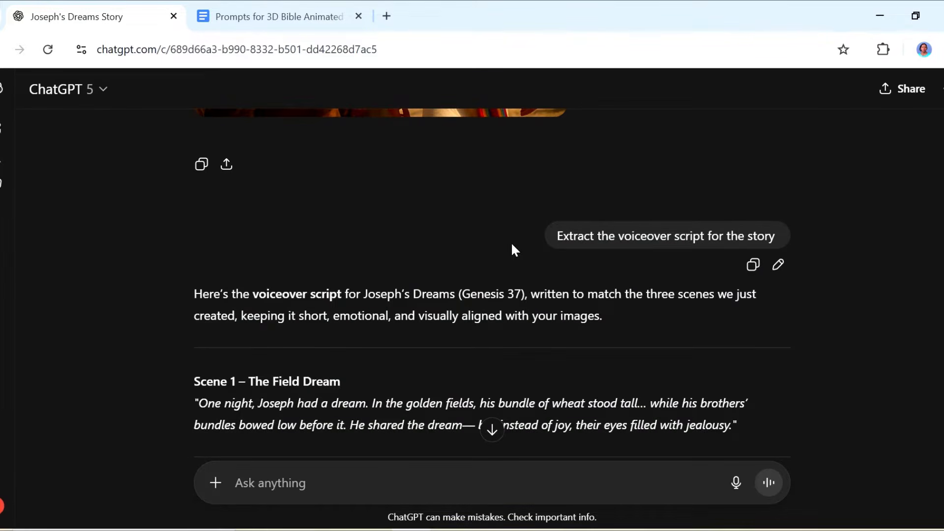
- Browse the enlarged story images in the chat's gallery, comparing Joseph's appearance across the scenes and the character reference sheet
scroll(511, 244, up, 1)
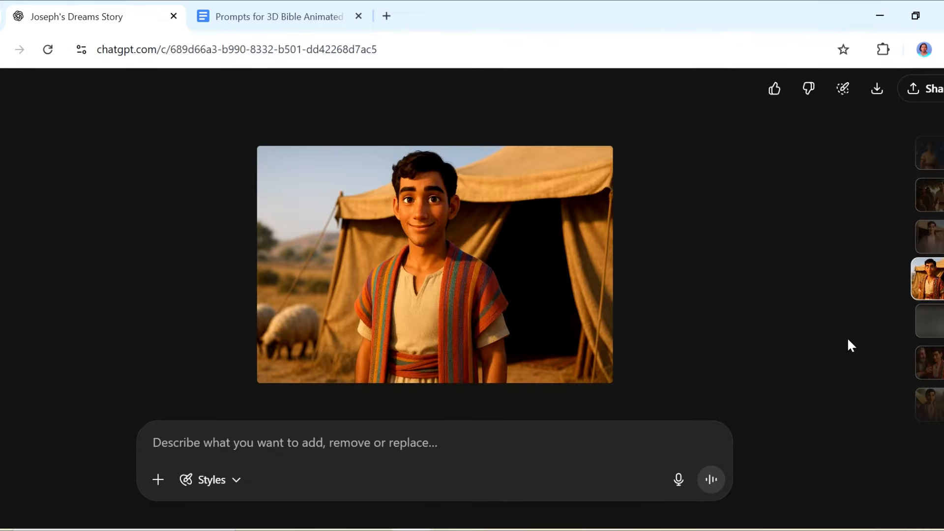
scroll(901, 320, down, 2)
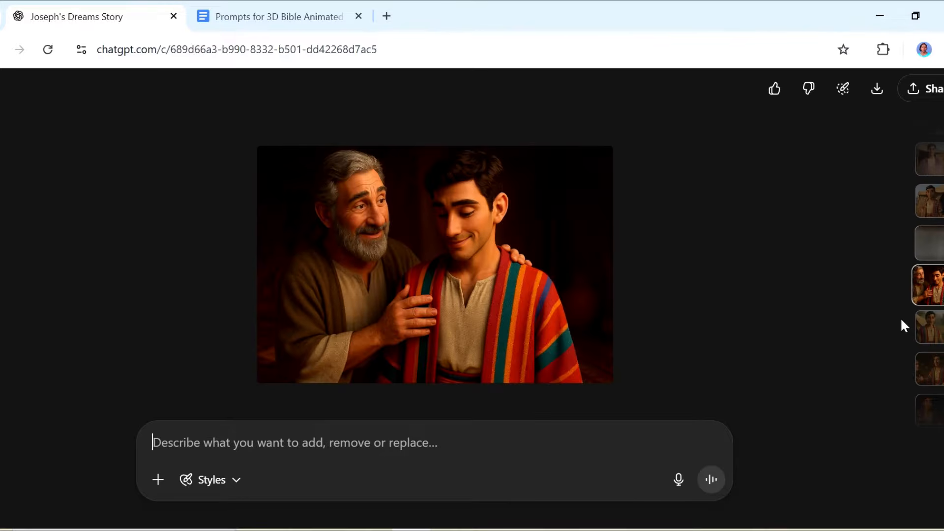
scroll(901, 318, down, 2)
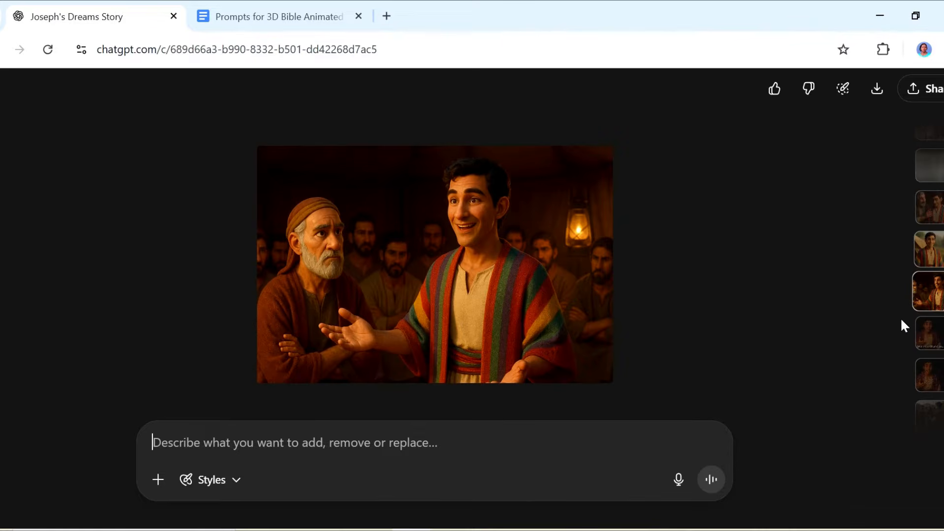
scroll(901, 317, down, 2)
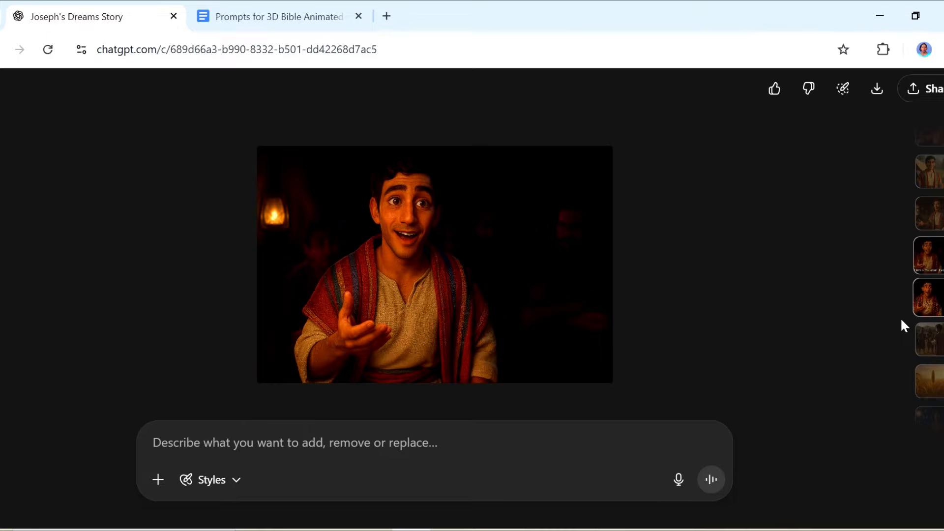
scroll(901, 321, down, 2)
scroll(900, 325, down, 2)
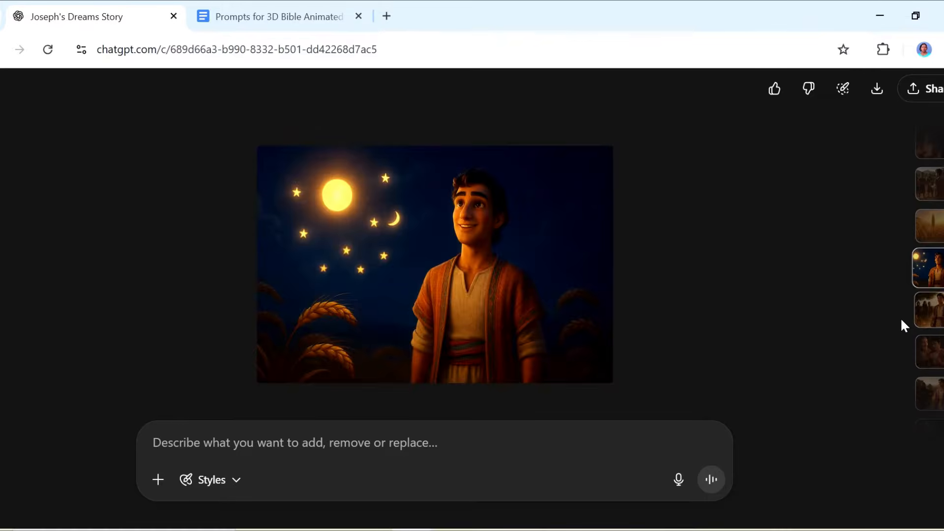
scroll(900, 325, up, 2)
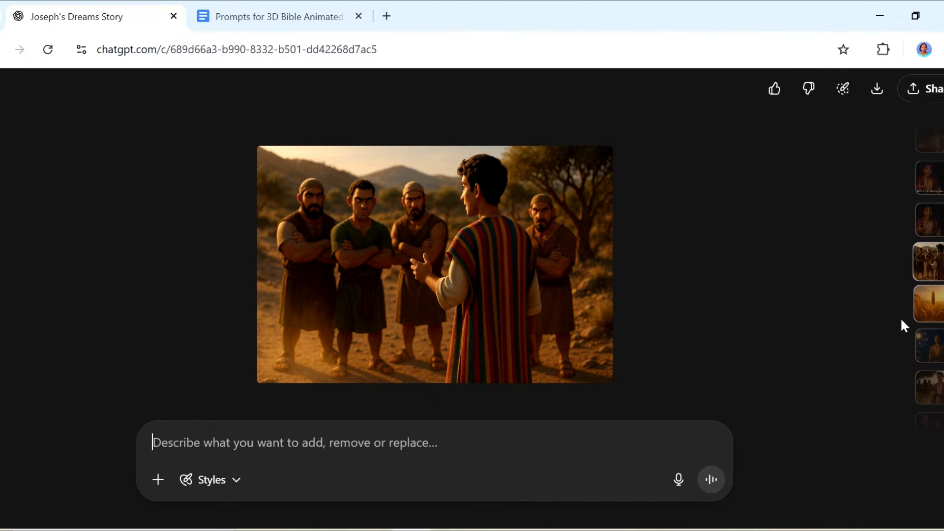
scroll(904, 325, down, 2)
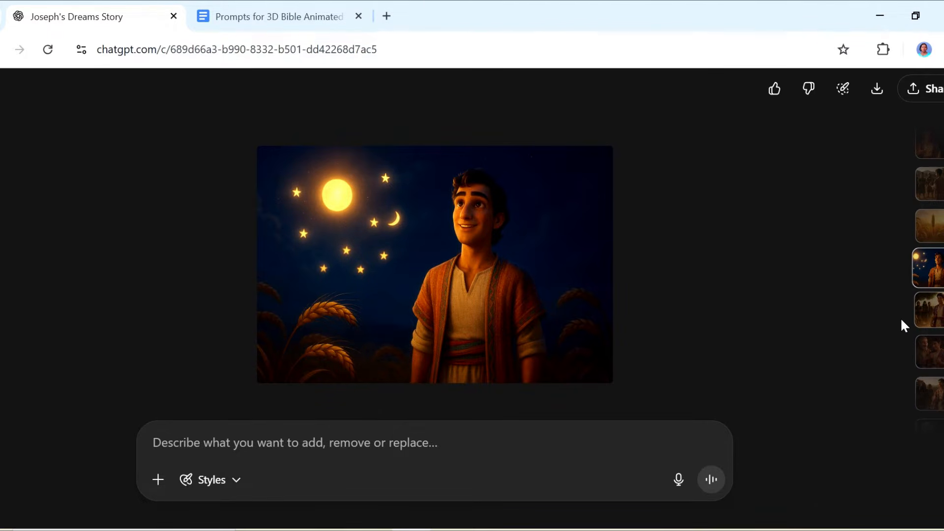
scroll(903, 325, down, 1)
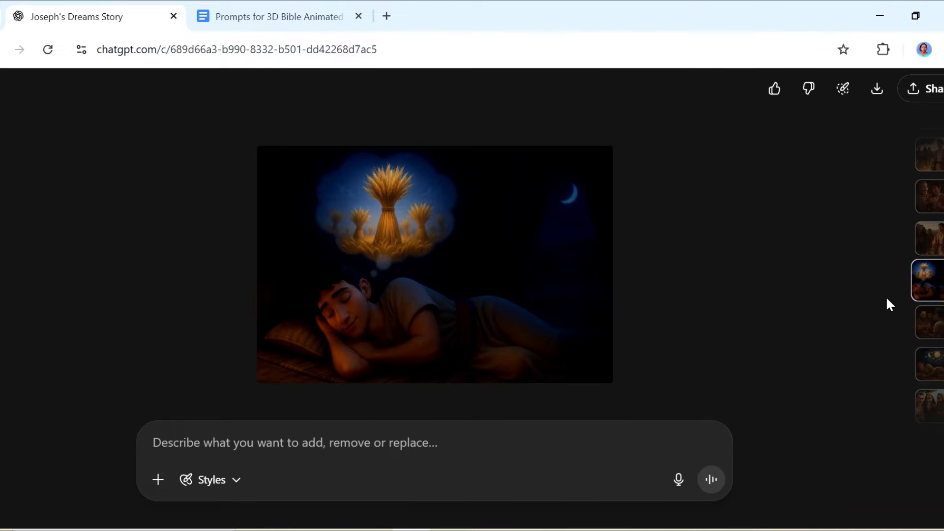
scroll(851, 310, down, 3)
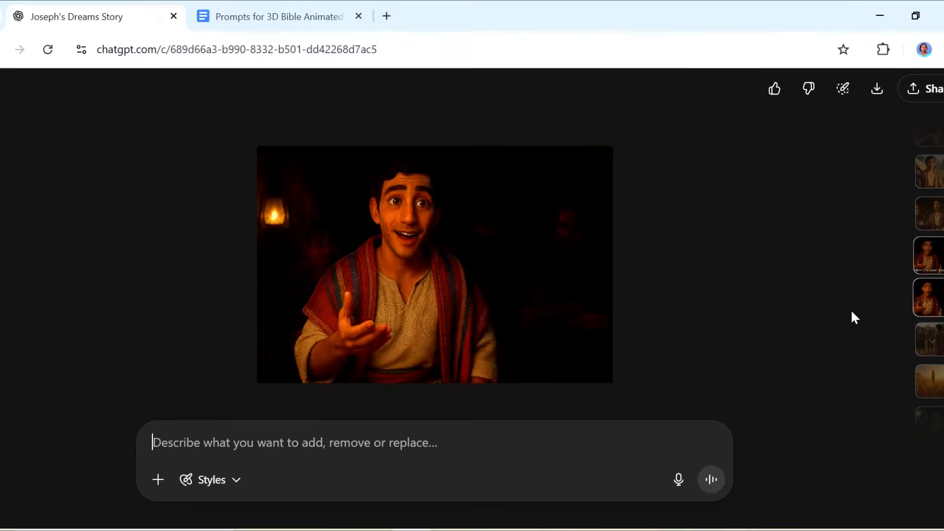
scroll(851, 312, down, 2)
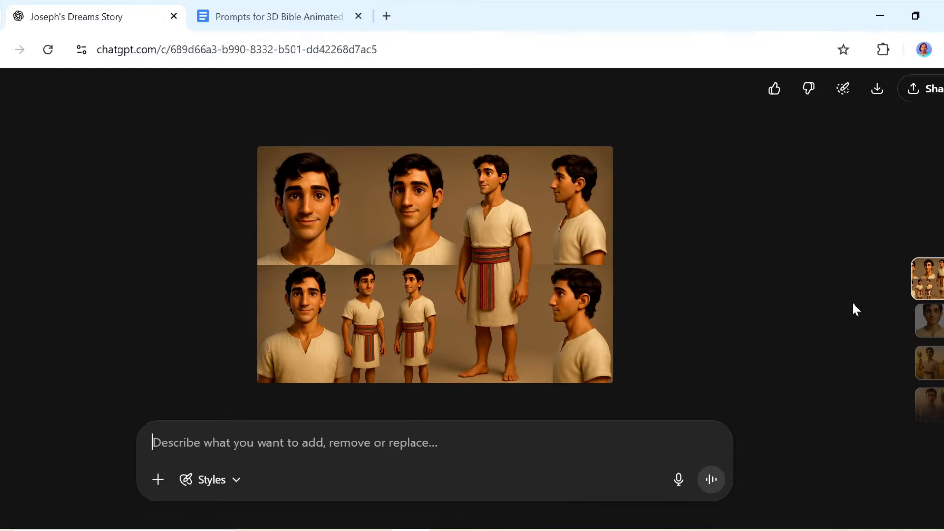
scroll(852, 303, down, 2)
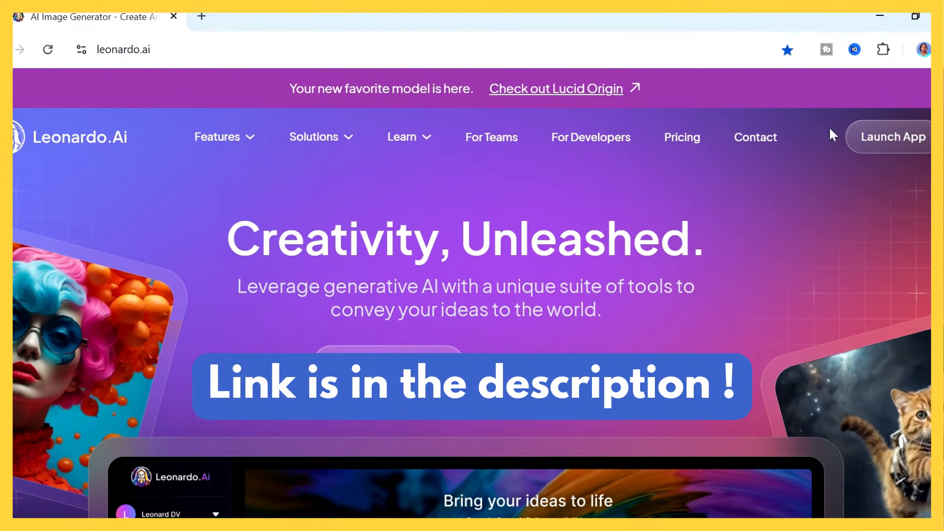
- Launch the Leonardo.Ai app, open video creation, and review the available models and the generation settings
click(862, 137)
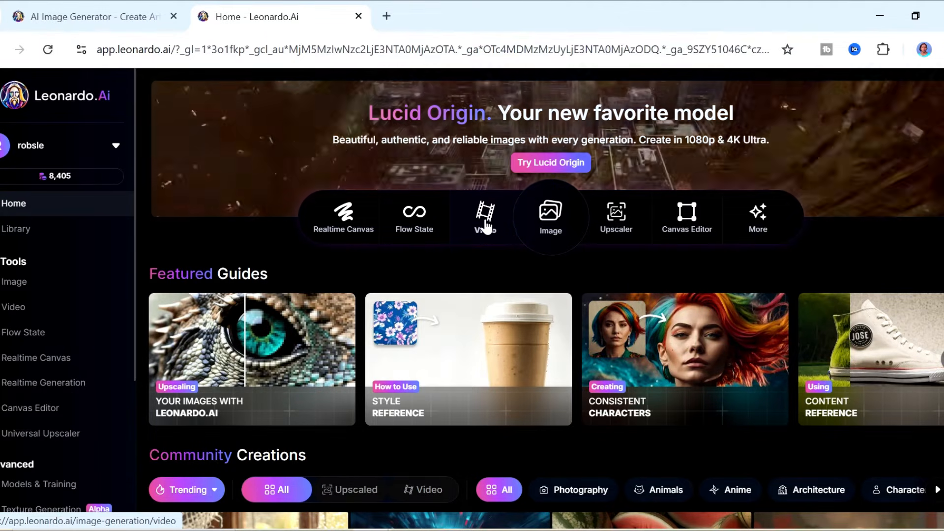
click(485, 224)
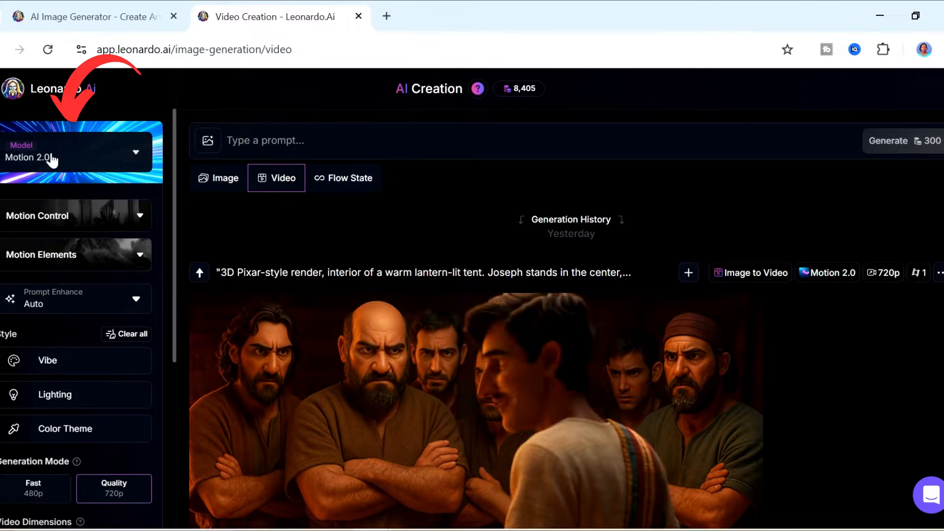
click(50, 153)
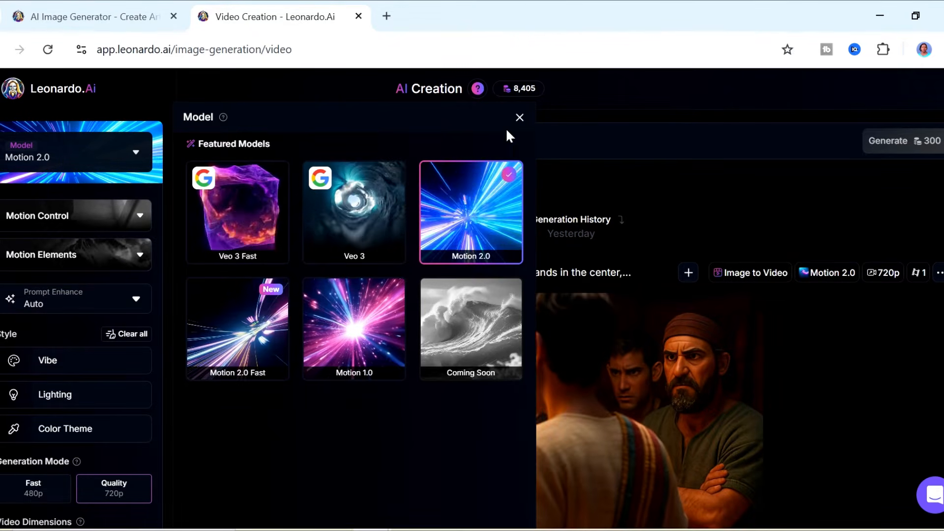
click(519, 118)
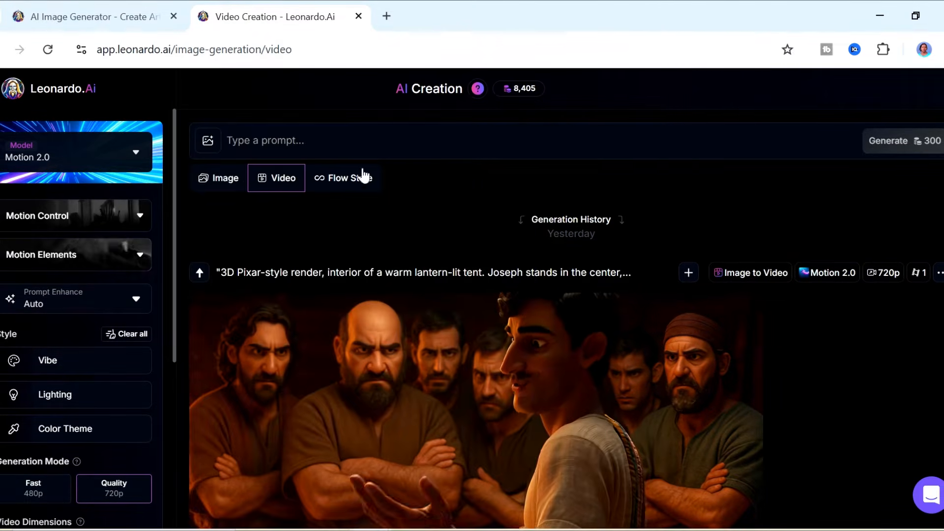
scroll(105, 283, down, 4)
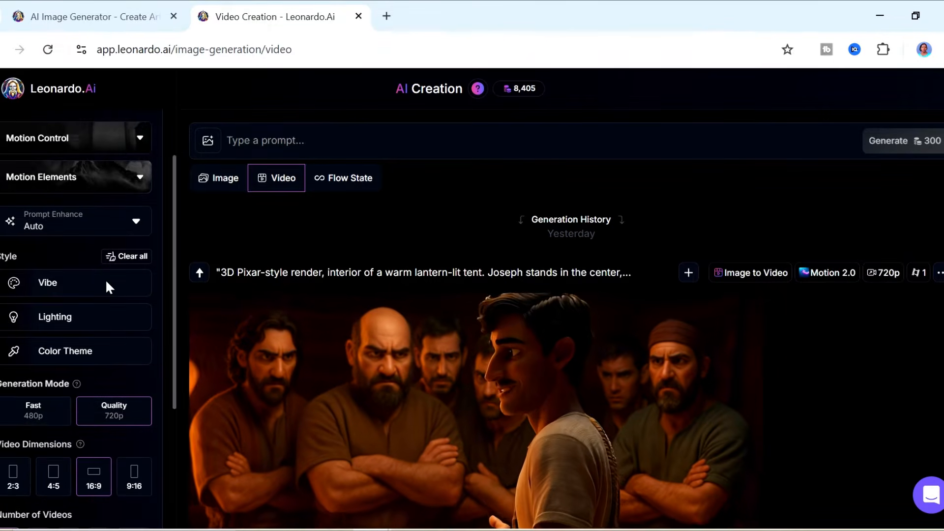
scroll(104, 285, down, 1)
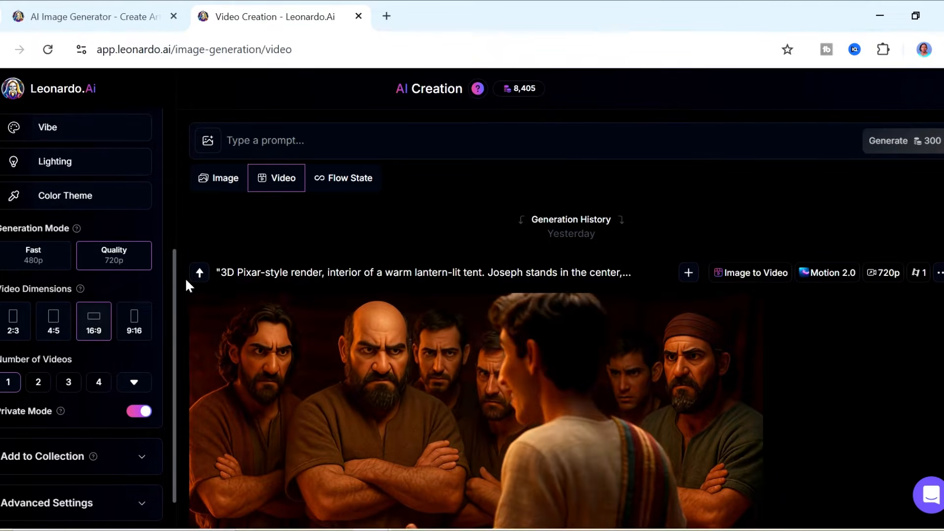
- Copy the lantern-lit tent scene prompt from the ChatGPT conversation and paste it as the video prompt in Leonardo.Ai
click(265, 141)
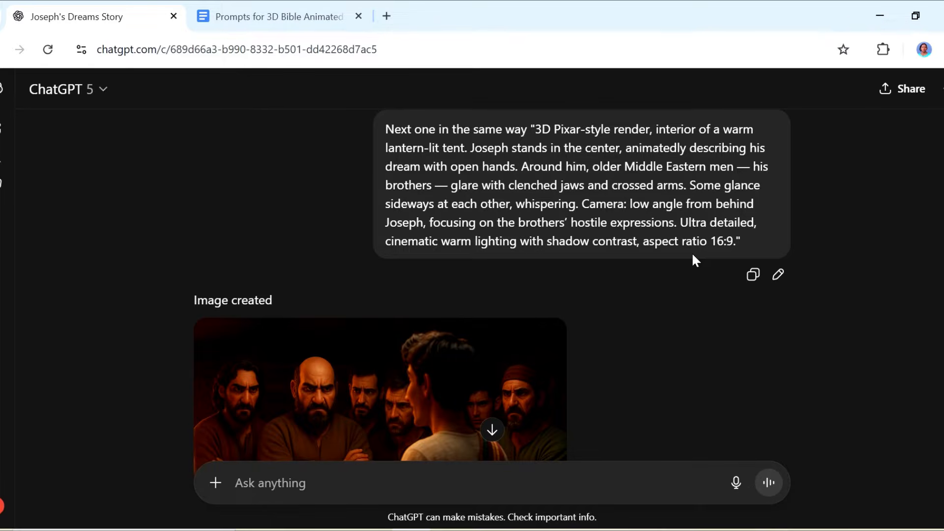
drag(747, 238, 542, 142)
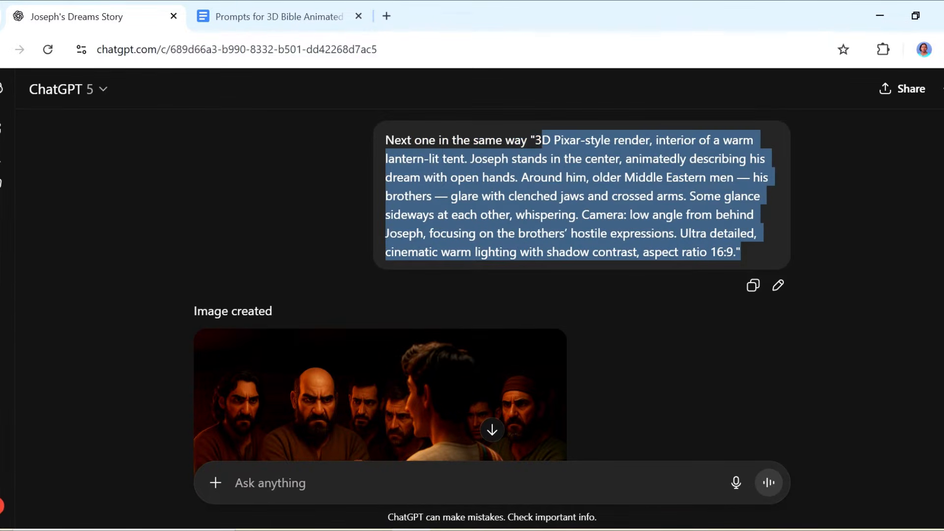
right_click(589, 234)
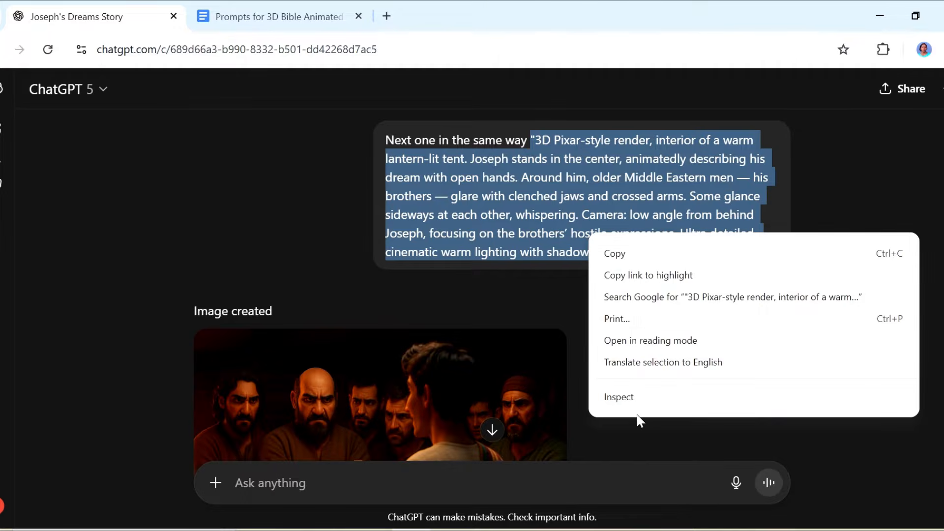
click(613, 254)
scroll(472, 334, down, 5)
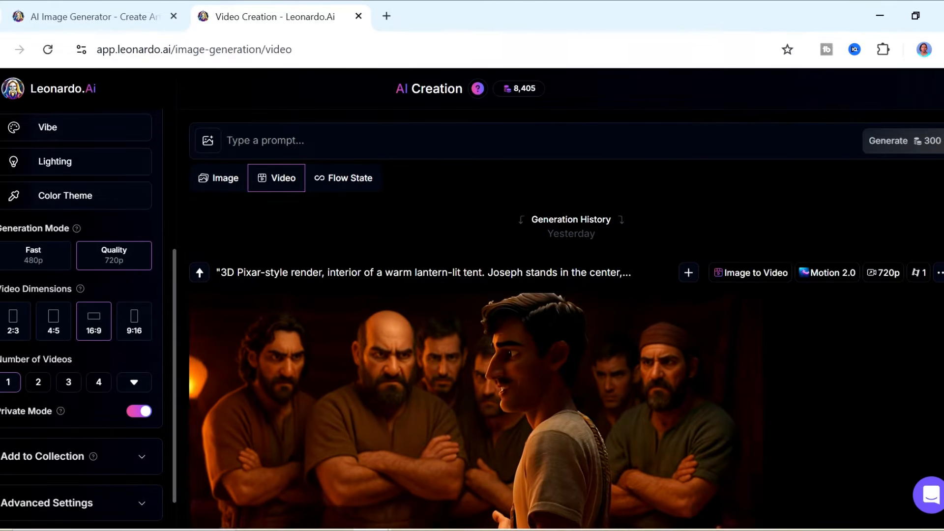
right_click(413, 141)
click(452, 314)
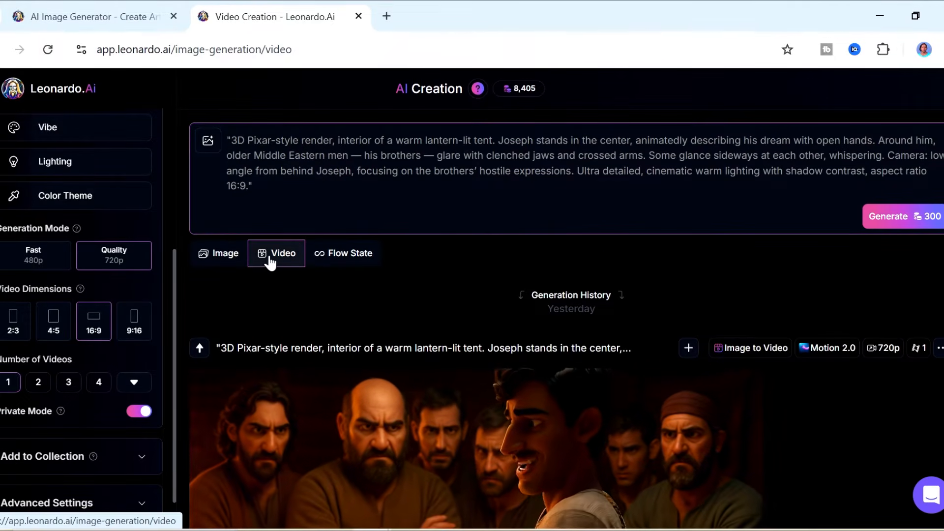
- Set the uploaded image of Joseph seen from behind facing his brothers in the dark tent as the video's start frame
click(207, 142)
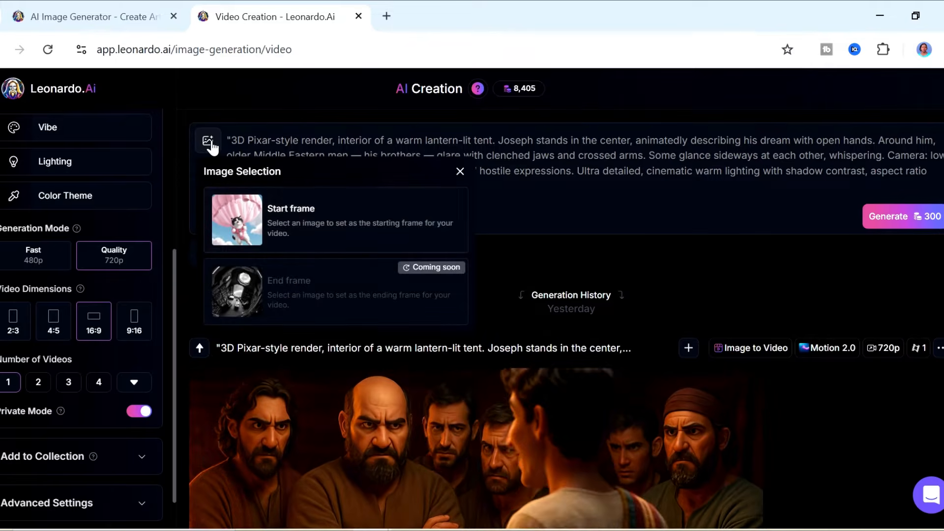
click(302, 220)
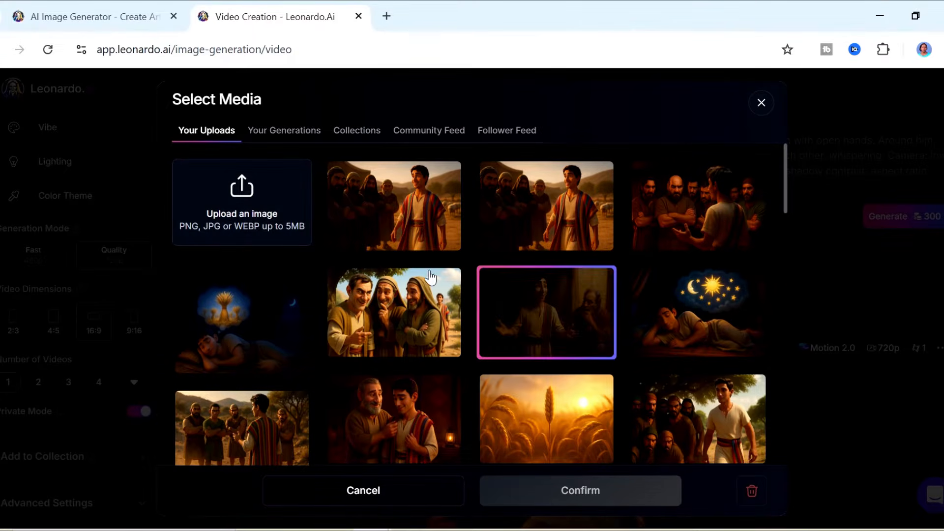
click(670, 248)
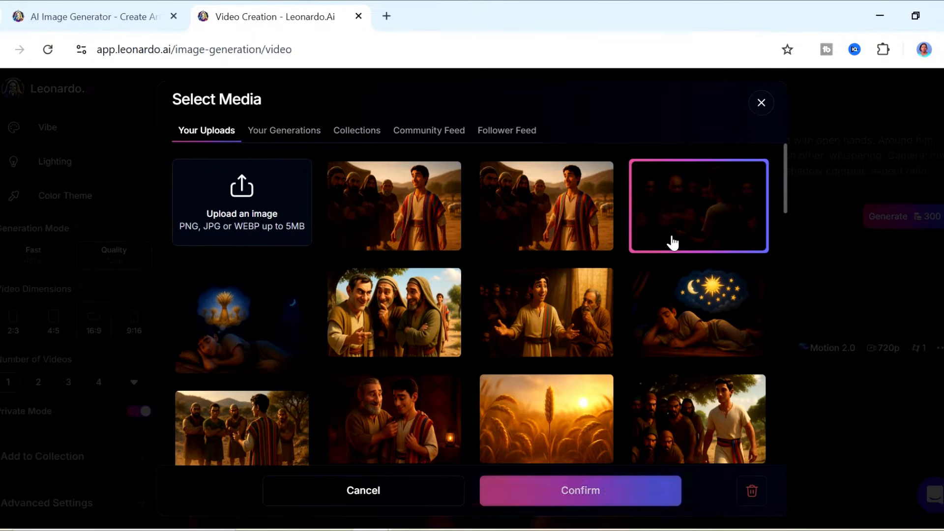
click(604, 500)
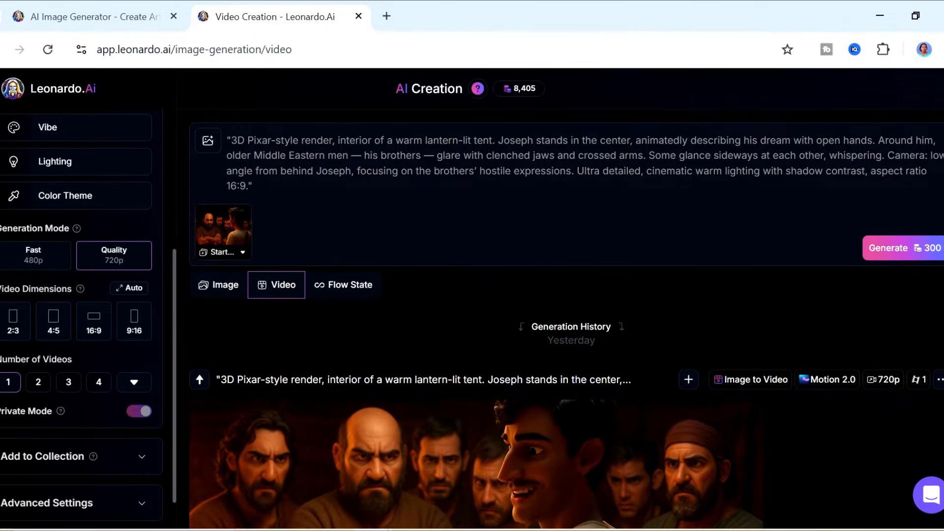
- Browse the Leonardo.Ai generation history and view the animated clips of Joseph with his brothers, with his father, and asleep in the tent
scroll(497, 288, down, 5)
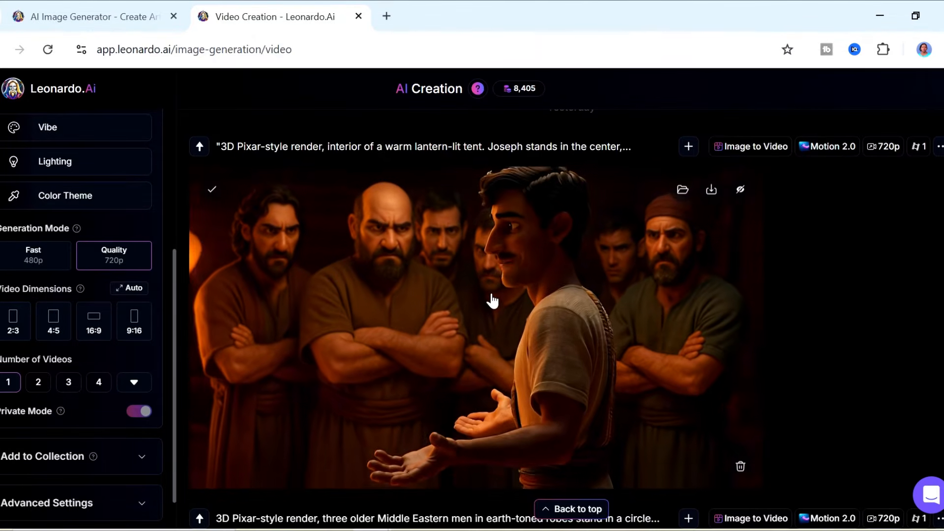
click(492, 299)
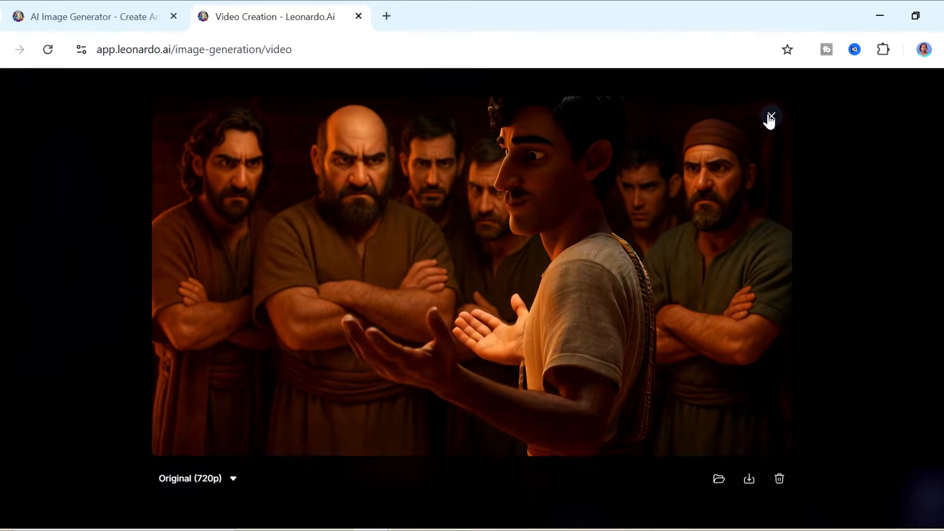
click(770, 118)
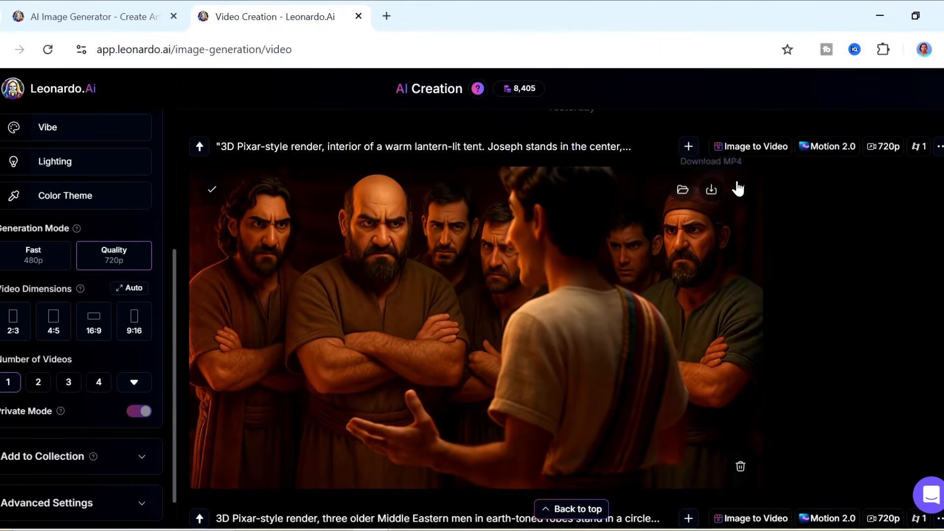
scroll(756, 329, down, 5)
scroll(746, 320, up, 2)
scroll(641, 358, down, 5)
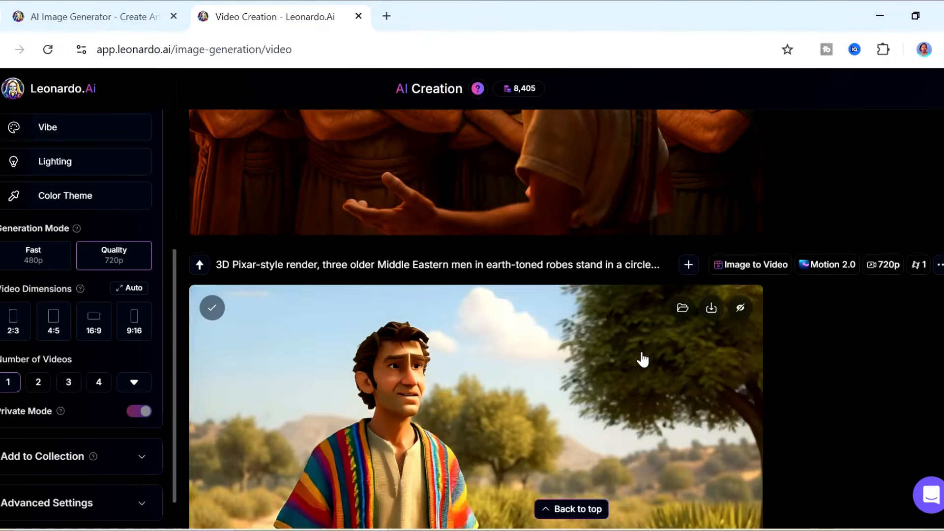
scroll(642, 359, down, 8)
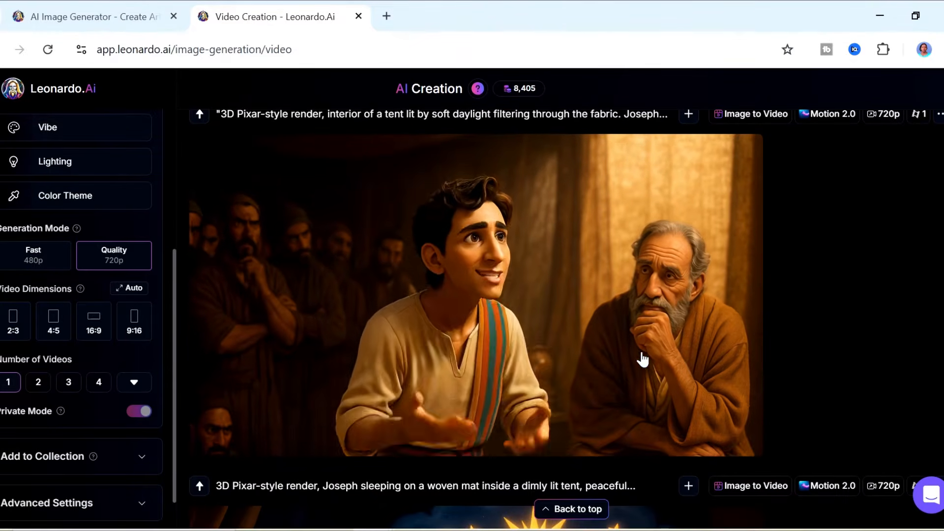
click(550, 280)
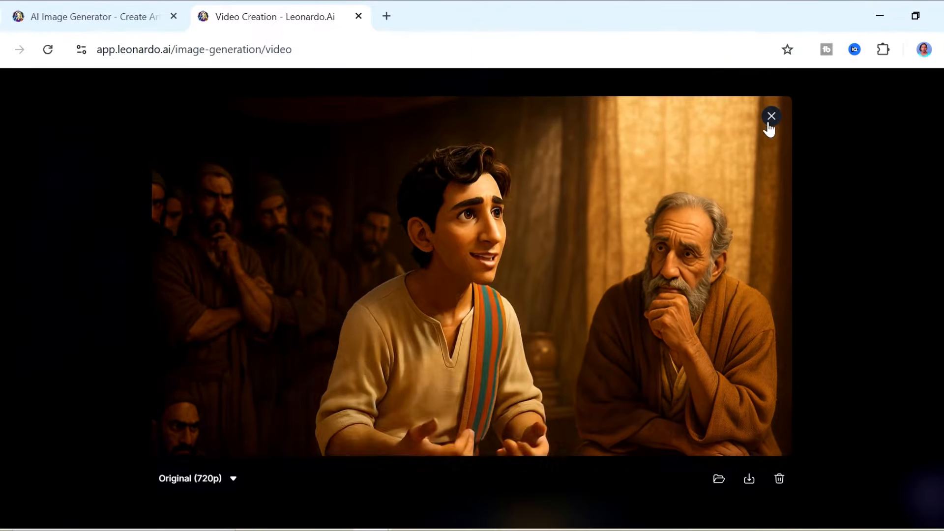
click(801, 211)
scroll(827, 378, down, 7)
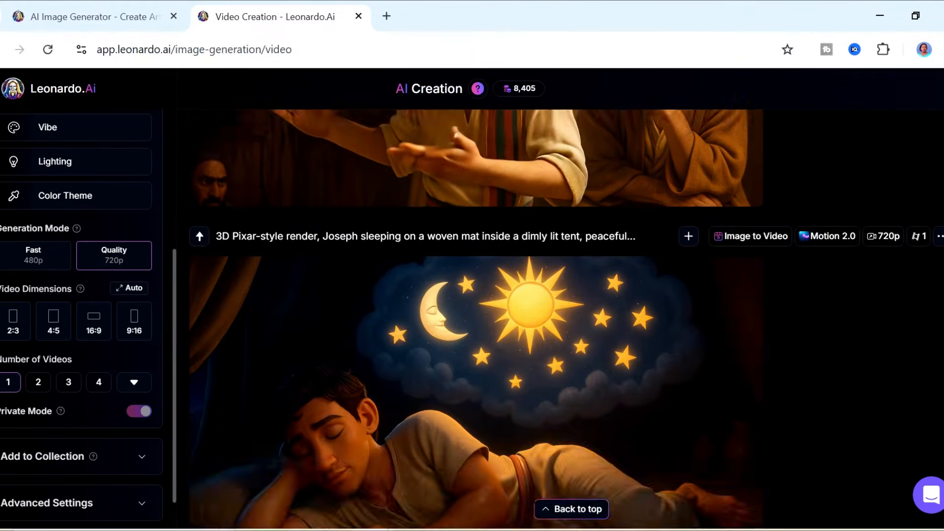
scroll(734, 362, down, 3)
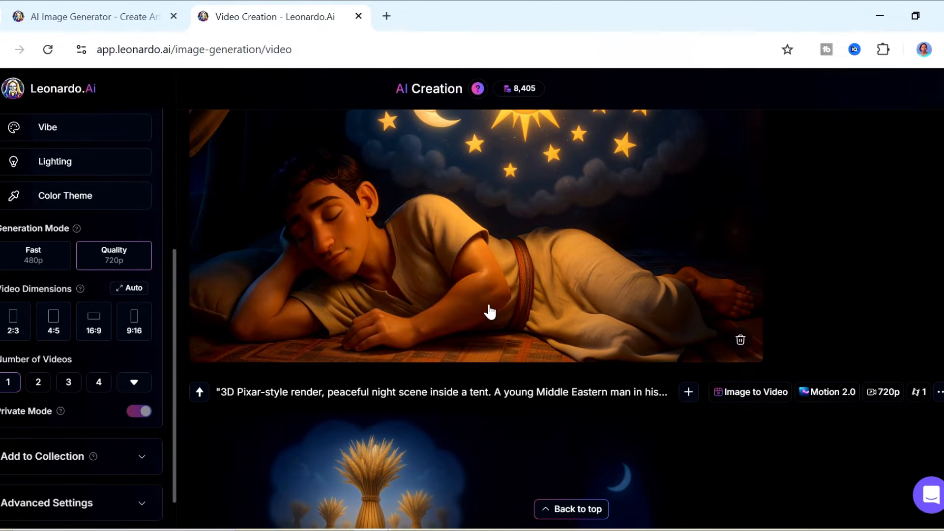
click(490, 310)
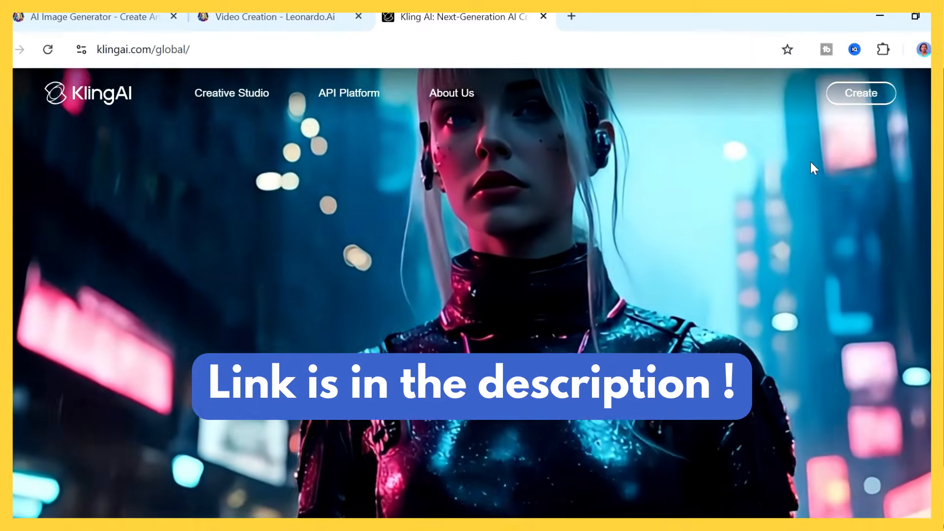
- Open Kling AI's image-to-video generator and upload ChatGPT Image Aug 14, 2025, 07_18_20 PM.png as the start frame
click(861, 93)
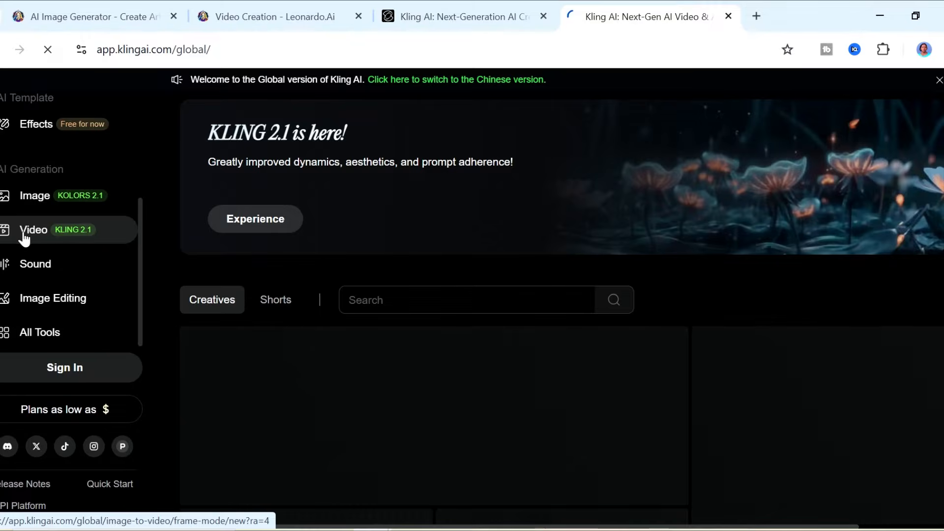
click(52, 231)
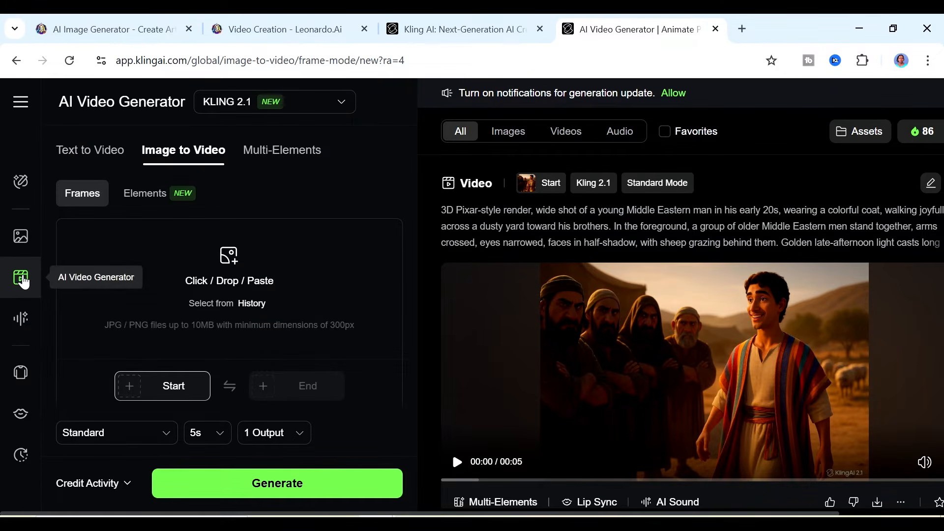
click(169, 392)
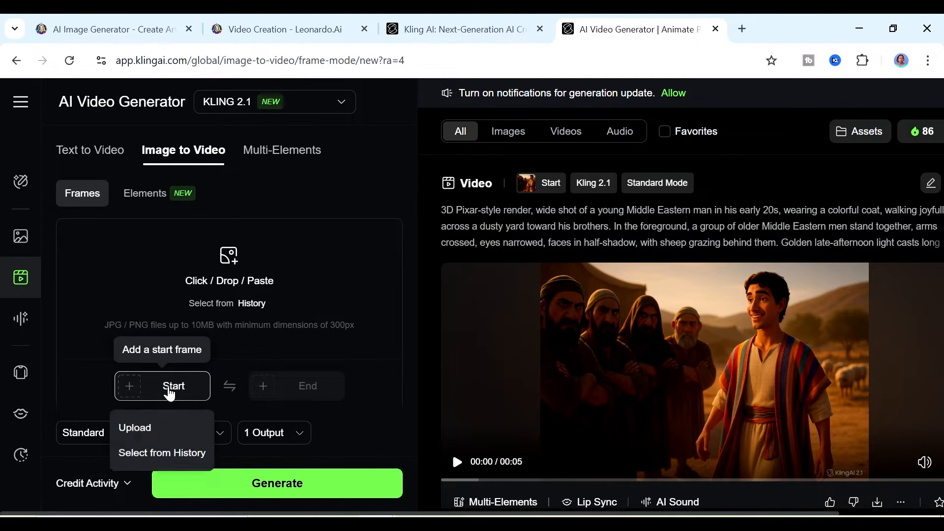
click(153, 428)
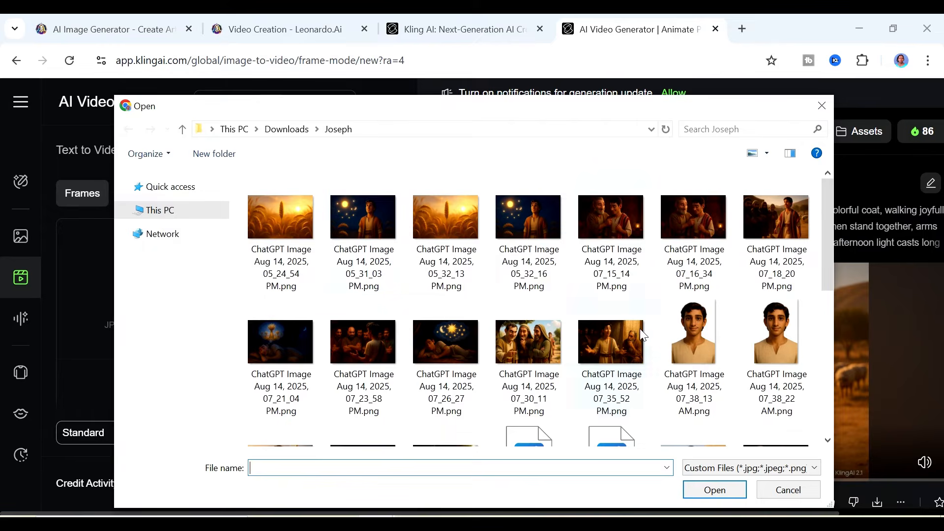
click(767, 225)
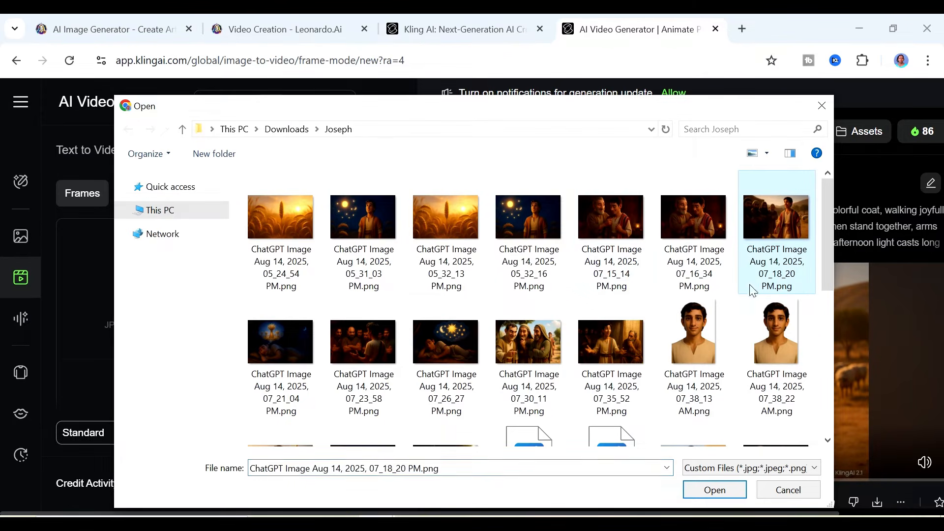
click(721, 496)
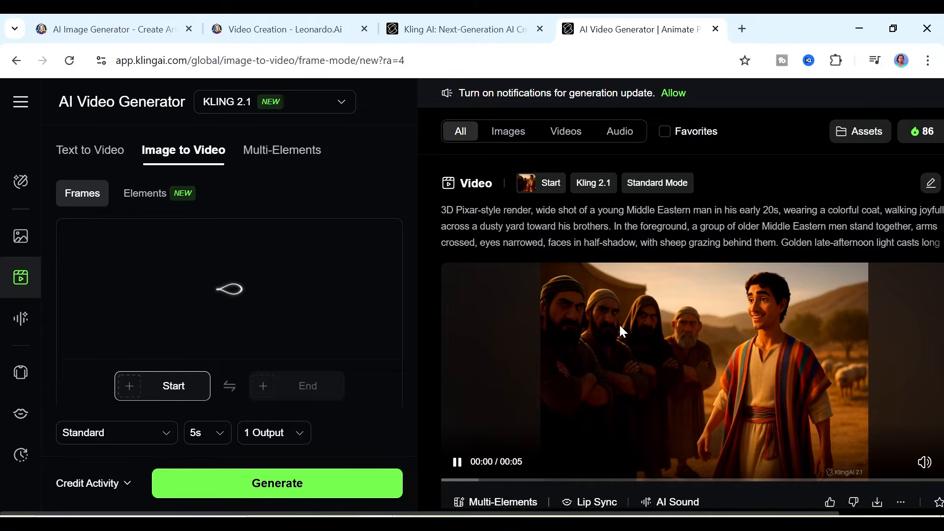
- Copy the prompt about Joseph crossing the dusty yard toward his brothers from the ChatGPT conversation and paste it as the Kling AI video prompt
key(alt+Tab)
scroll(603, 311, down, 2)
scroll(601, 307, down, 1)
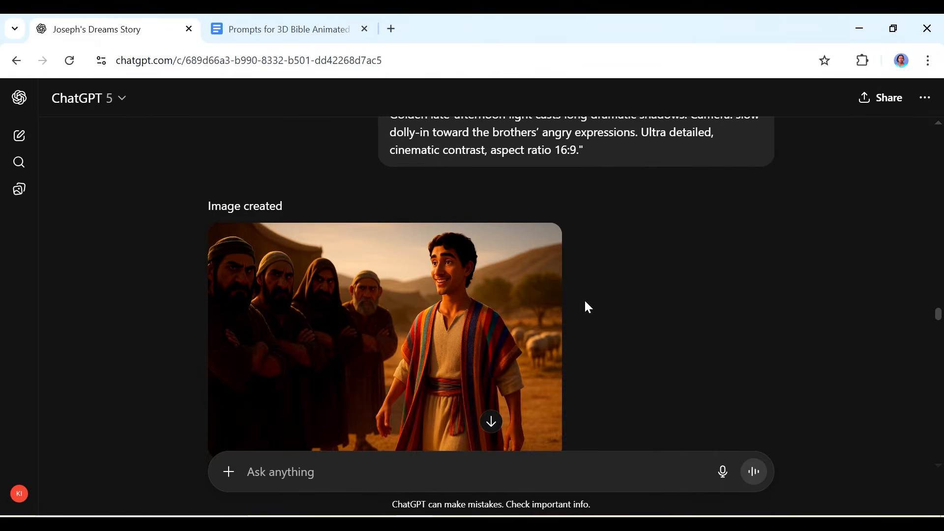
scroll(585, 301, up, 2)
drag(601, 304, 390, 183)
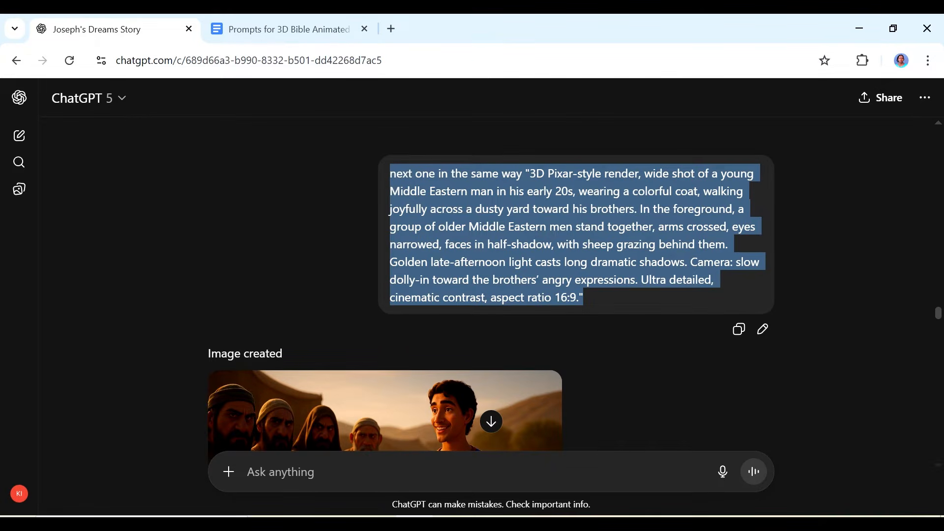
right_click(419, 199)
click(445, 218)
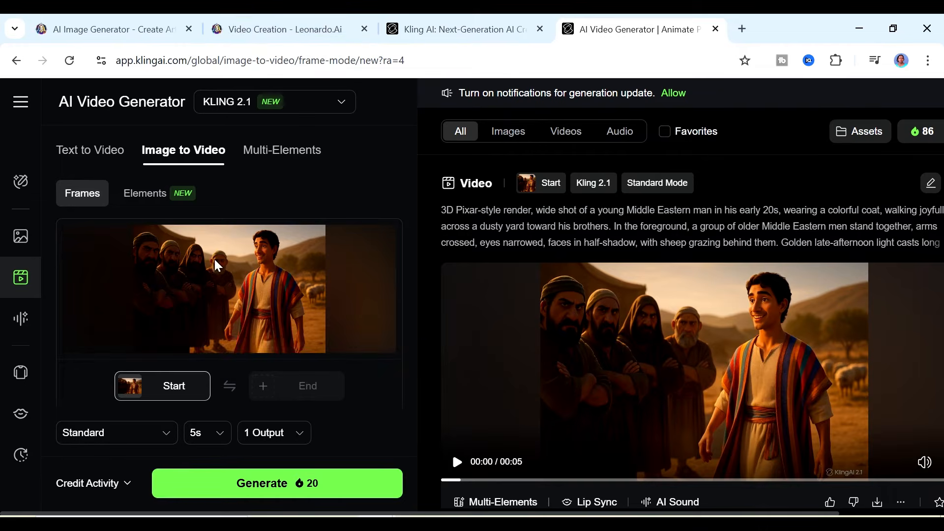
scroll(177, 275, down, 4)
scroll(187, 294, down, 2)
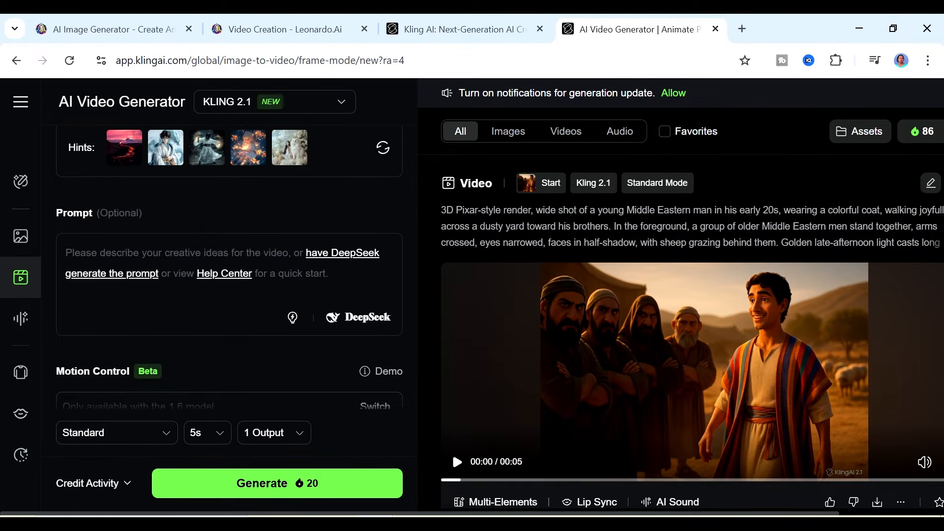
key(ctrl+v)
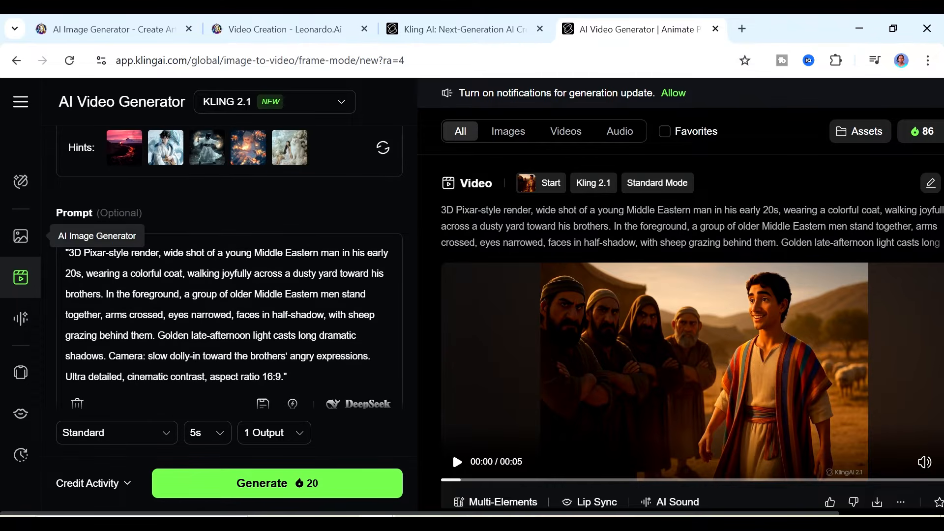
- Review the remaining Kling AI generation settings and play the existing clips of the yard, the wheat field, and Joseph before the tent
scroll(148, 334, down, 3)
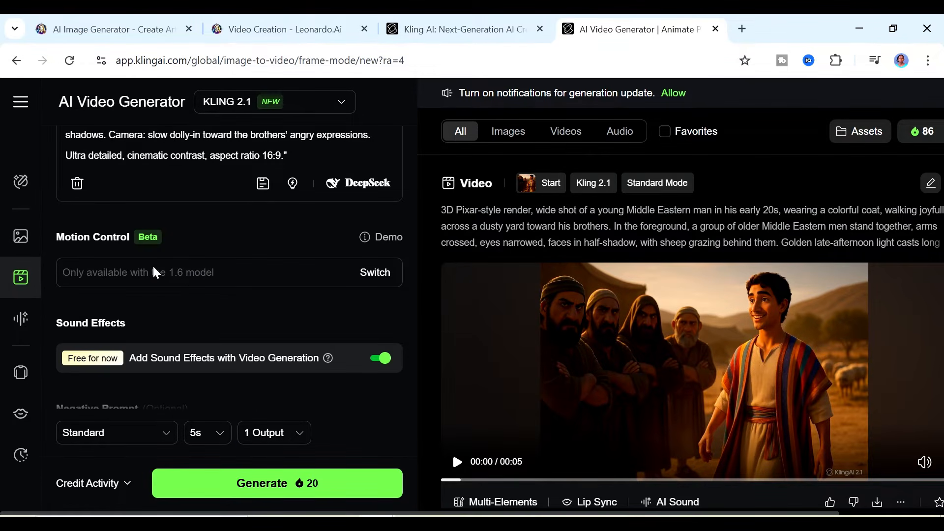
scroll(171, 288, down, 3)
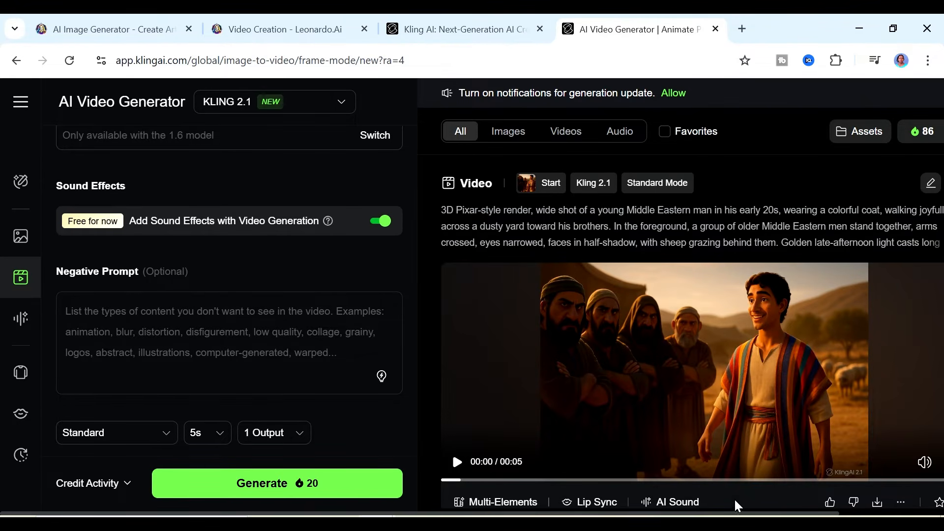
click(457, 462)
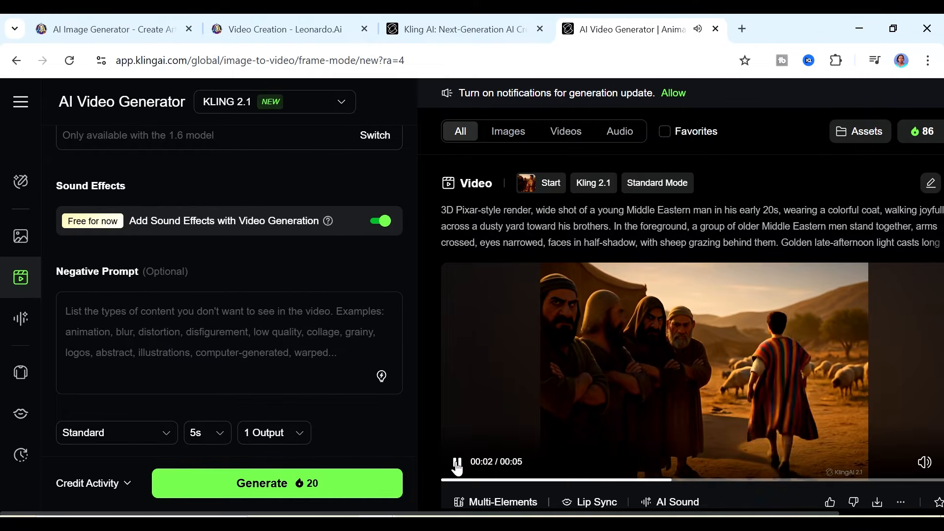
scroll(448, 443, down, 5)
click(456, 418)
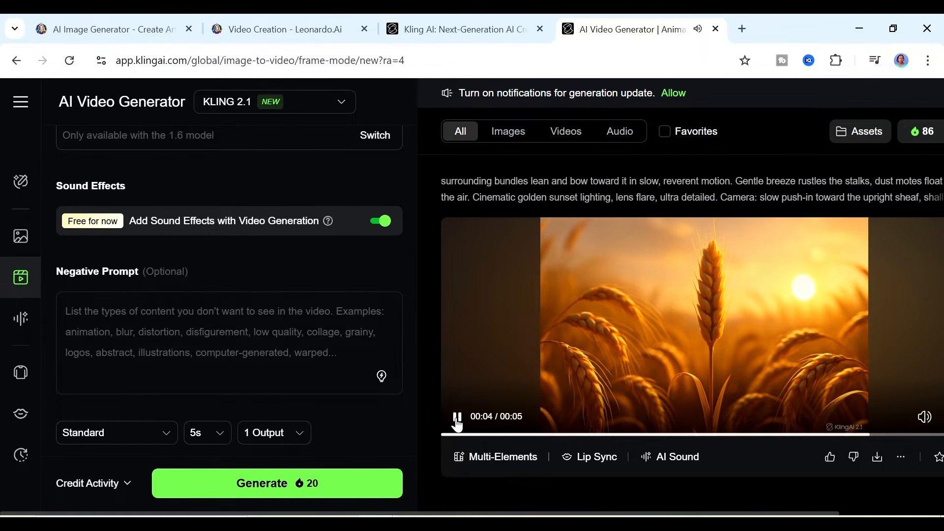
scroll(476, 421, down, 6)
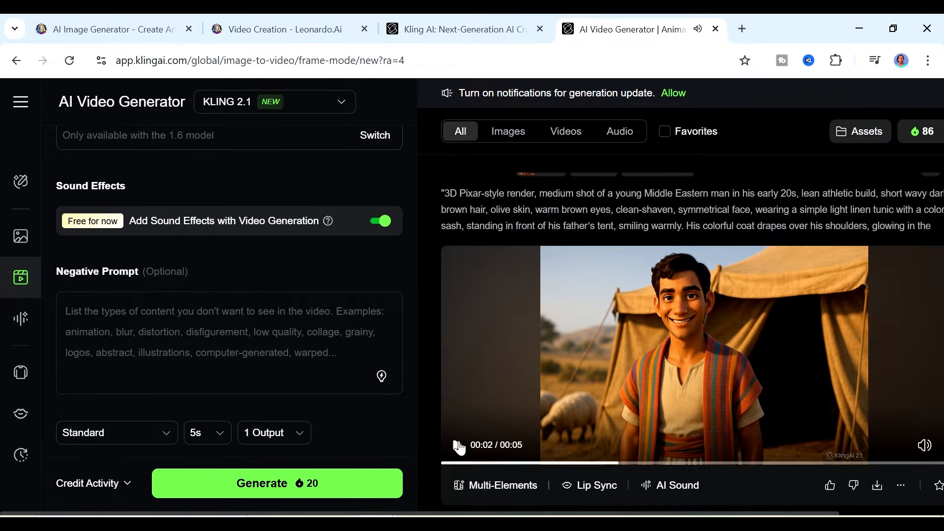
click(444, 463)
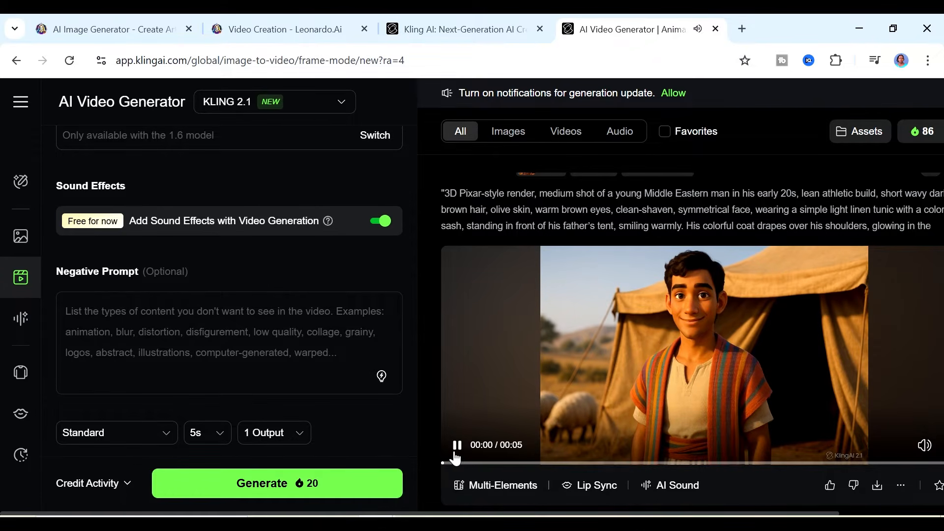
scroll(457, 443, up, 5)
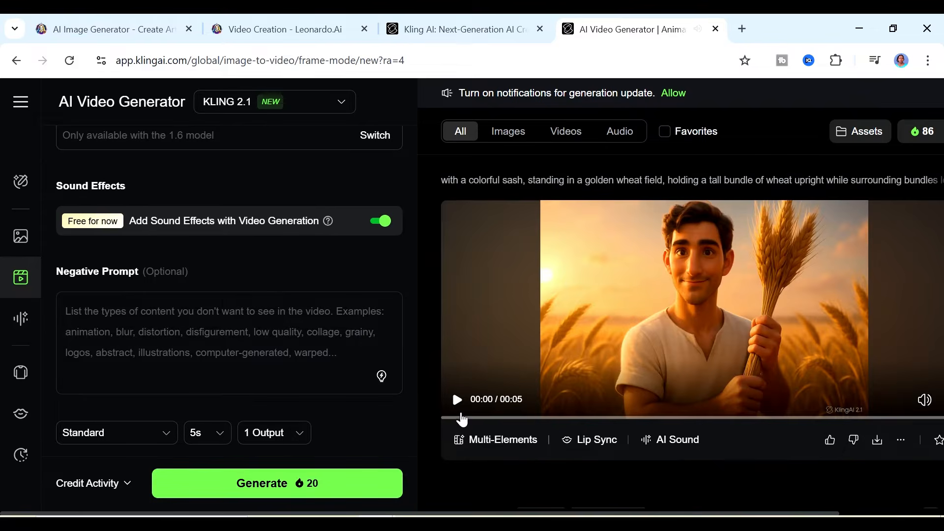
click(458, 406)
click(458, 406)
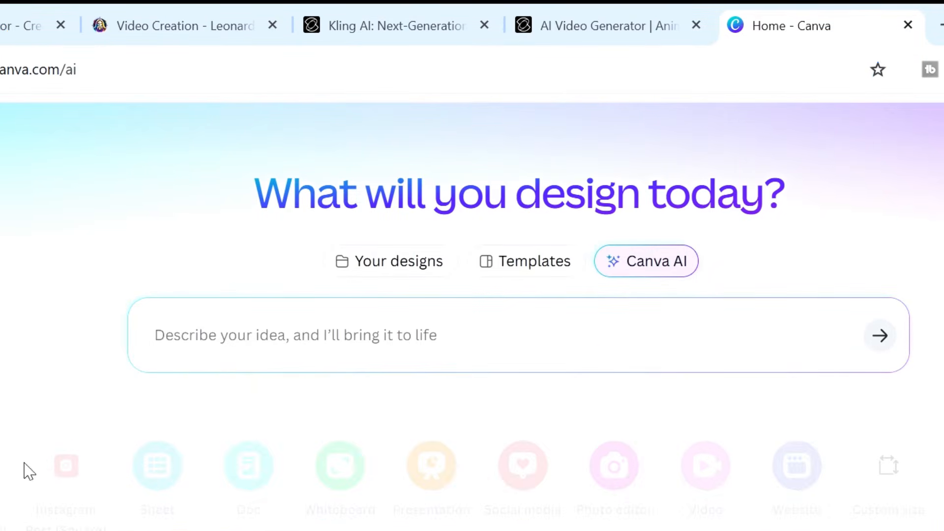
- In Canva AI, paste the prompt of Joseph on a hill under a midnight sky and choose to create a video clip
click(424, 352)
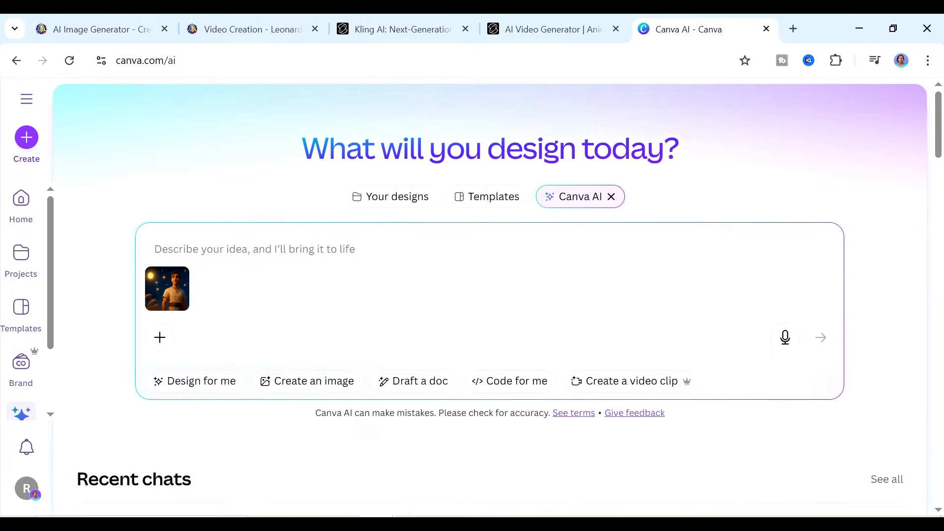
key(ctrl+v)
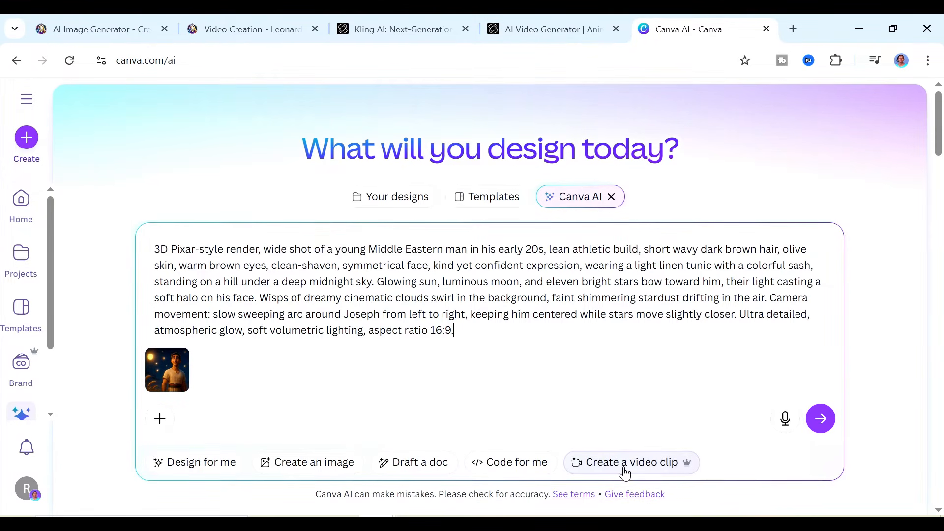
click(626, 471)
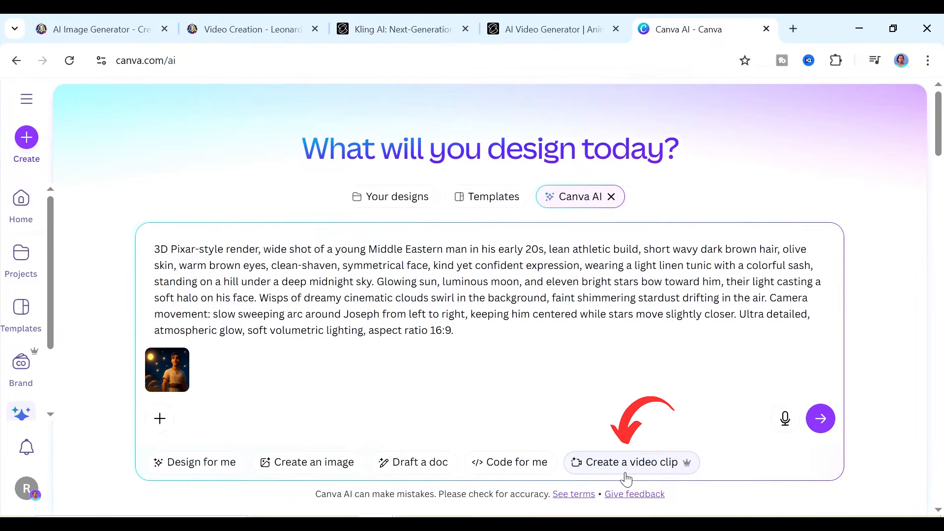
click(626, 471)
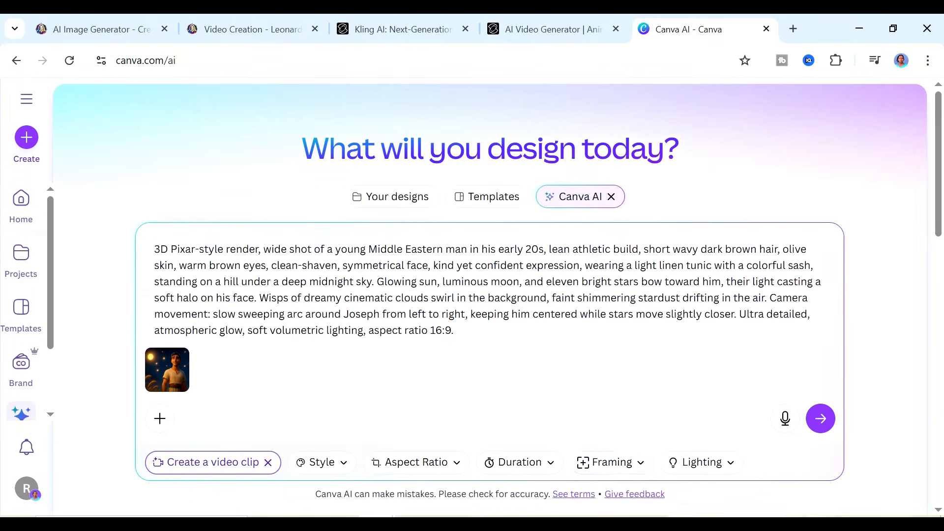
- Set the clip's aspect ratio to 16:9 and open the generated video of Joseph beneath the sun, moon and stars for playback
click(413, 462)
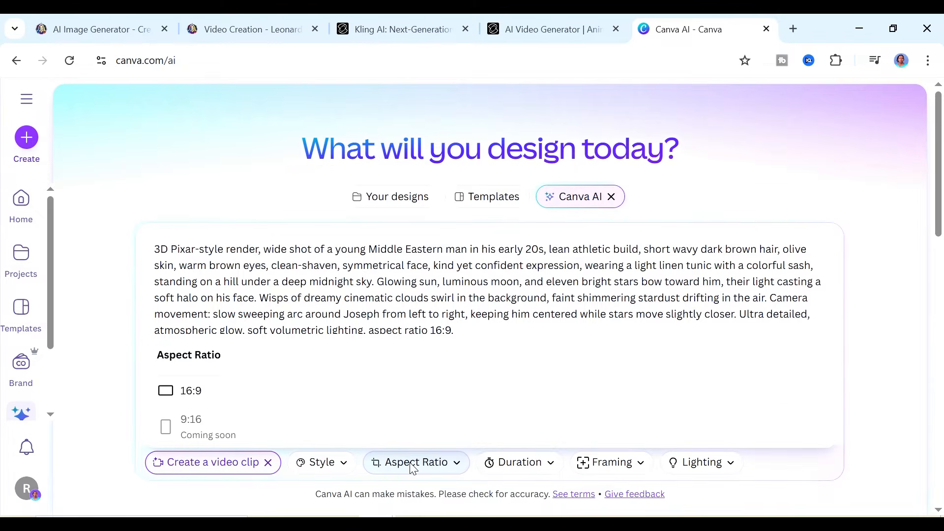
click(192, 395)
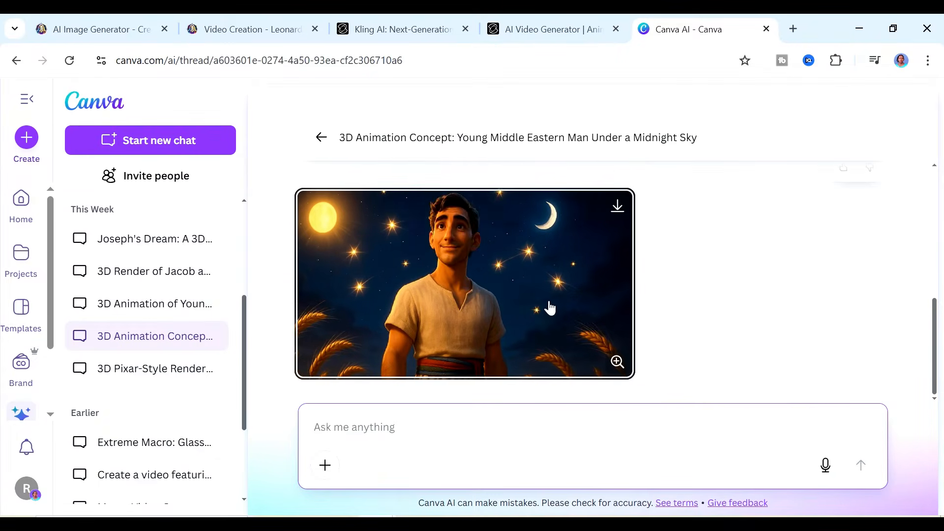
click(506, 302)
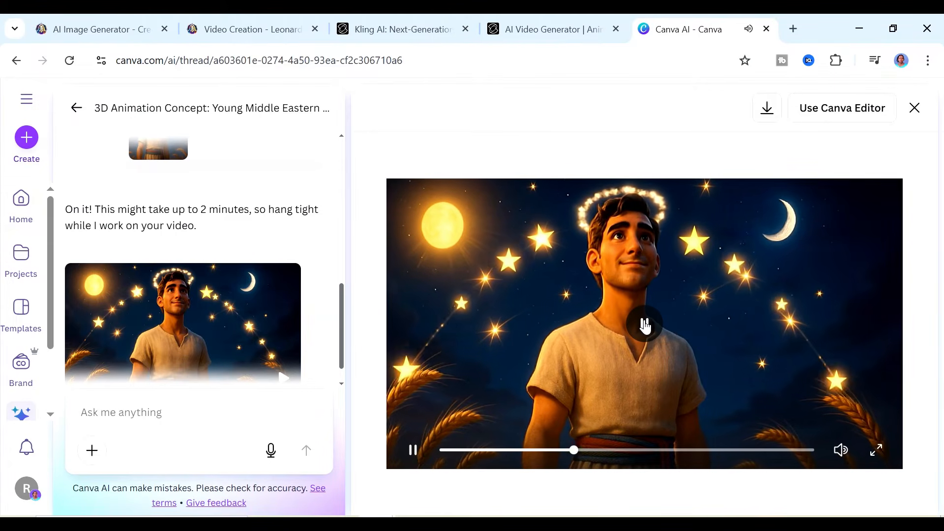
- Replay the generated Canva AI clip of Joseph beneath the sun, moon and stars from its beginning
click(643, 322)
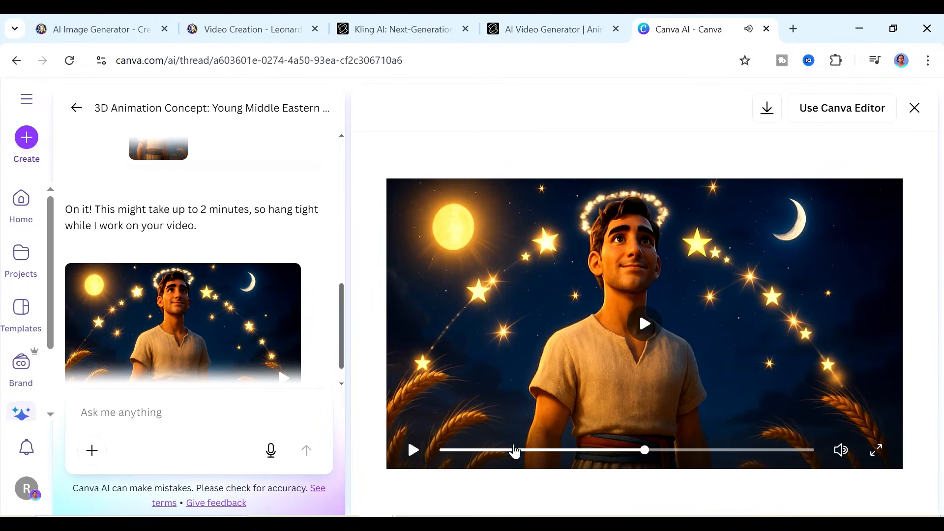
click(444, 451)
click(413, 450)
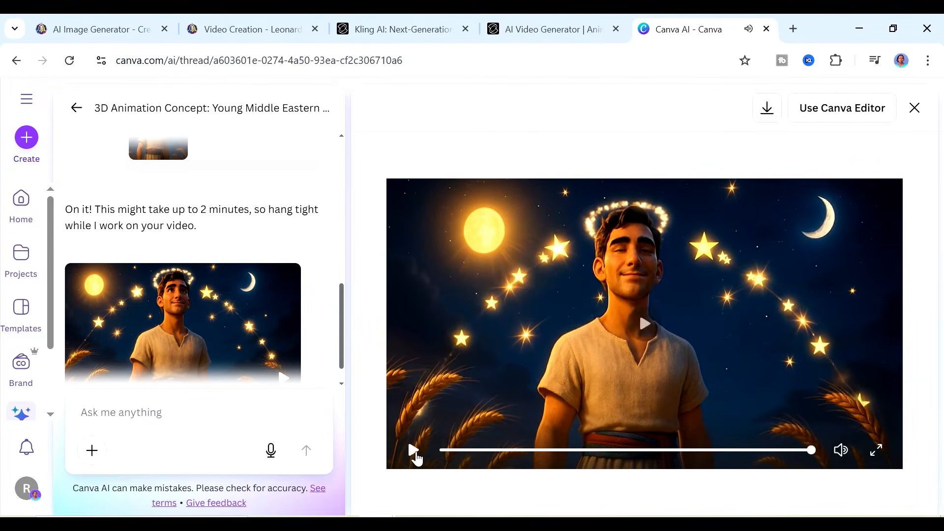
click(414, 450)
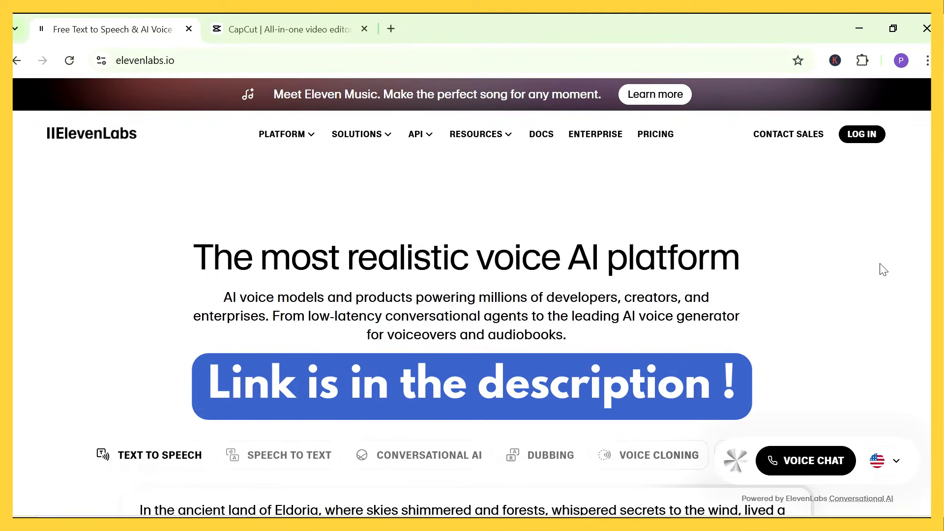
- Log in to ElevenLabs and fill Text to Speech with the Full Story – Flowing Narrative text copied from the ChatGPT conversation
click(862, 135)
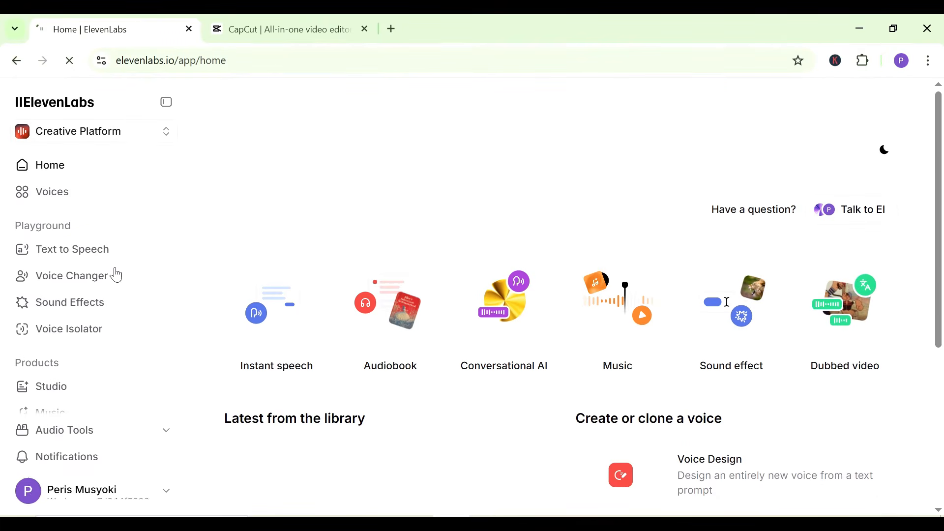
click(64, 257)
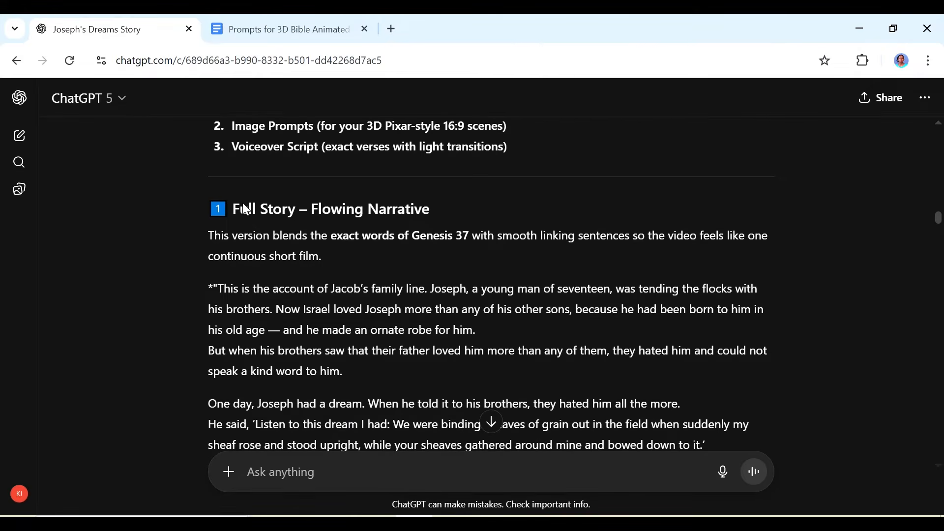
scroll(491, 290, down, 3)
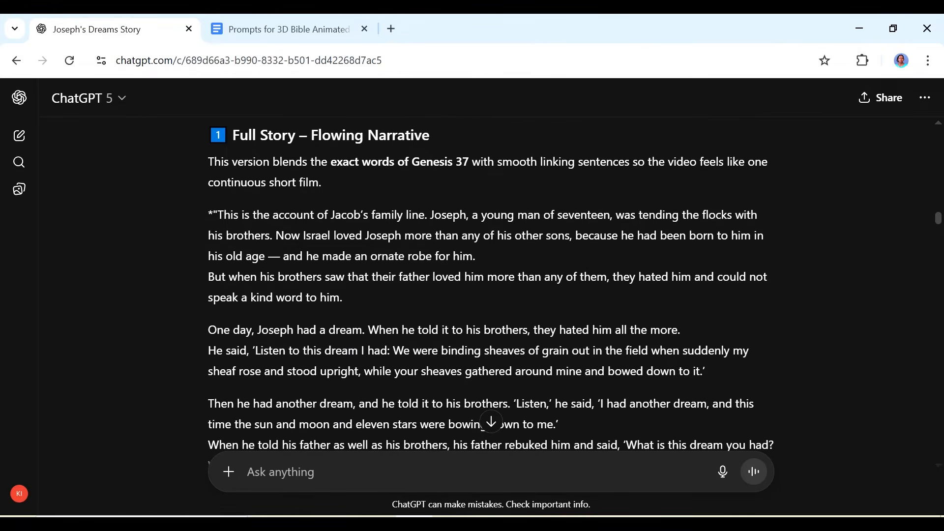
drag(217, 215, 772, 454)
drag(707, 357, 581, 336)
right_click(508, 252)
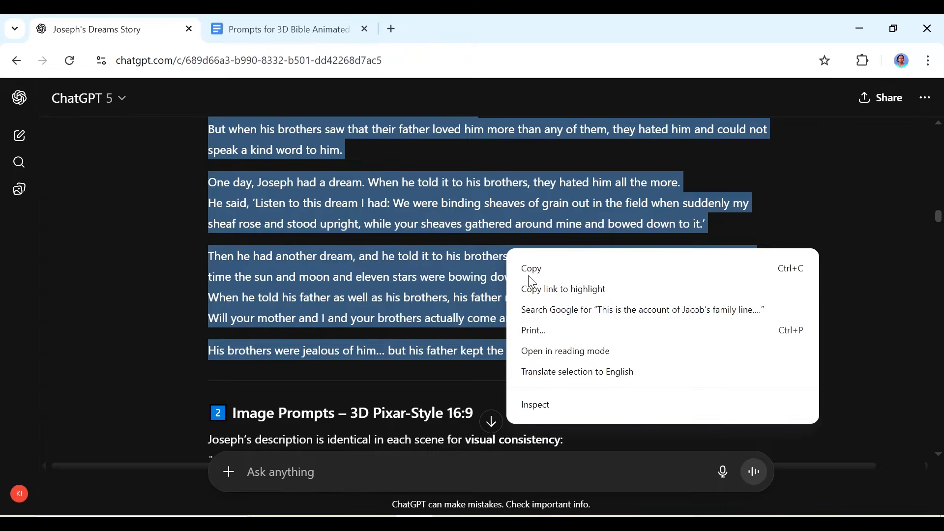
click(531, 269)
click(447, 522)
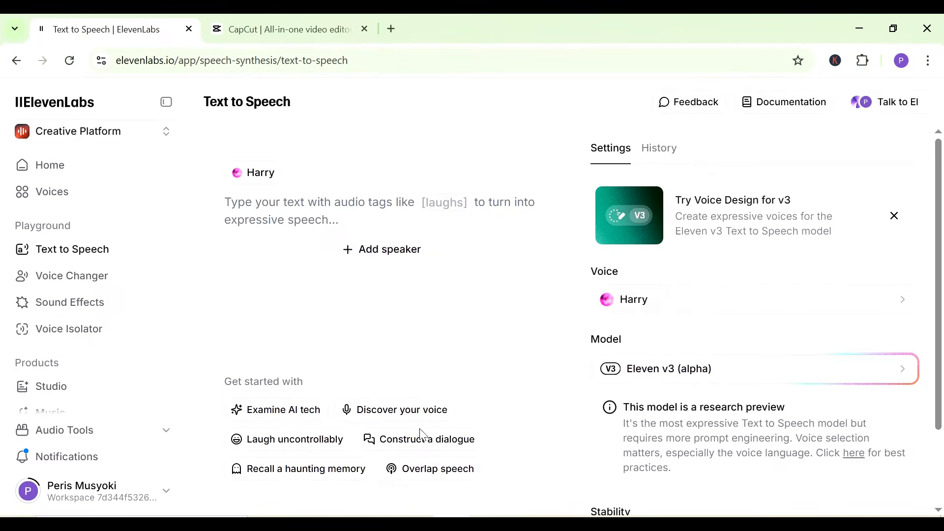
right_click(226, 215)
click(255, 307)
key(ctrl+v)
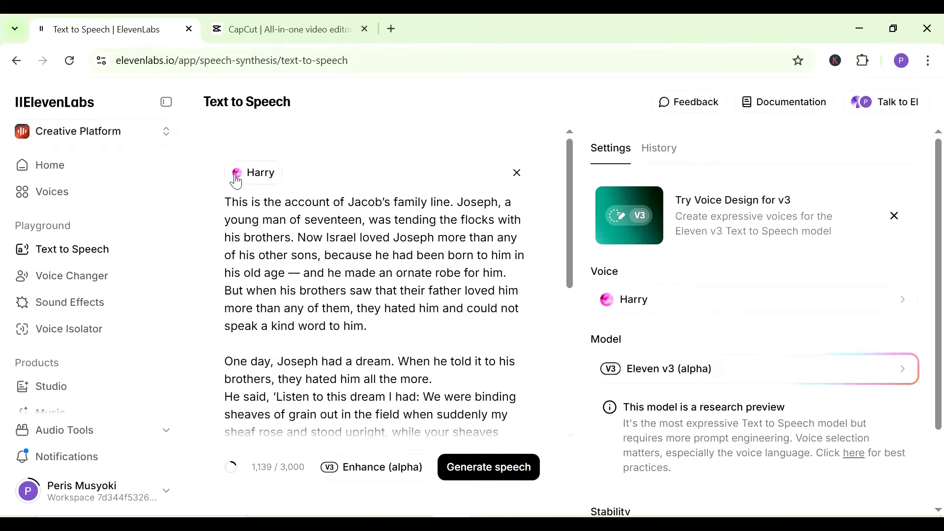
- Browse the best voices for v3 and choose Liam as the narrator's voice
click(266, 183)
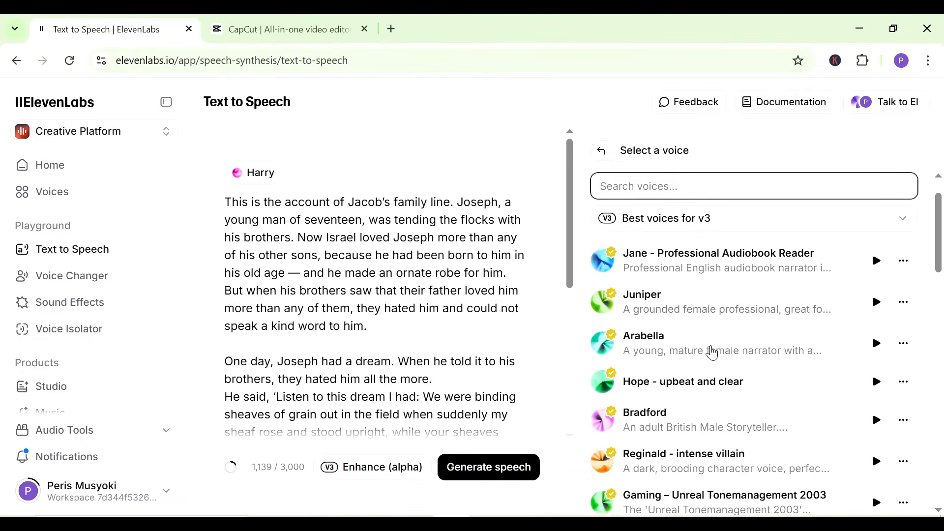
scroll(713, 352, down, 1)
scroll(713, 352, down, 15)
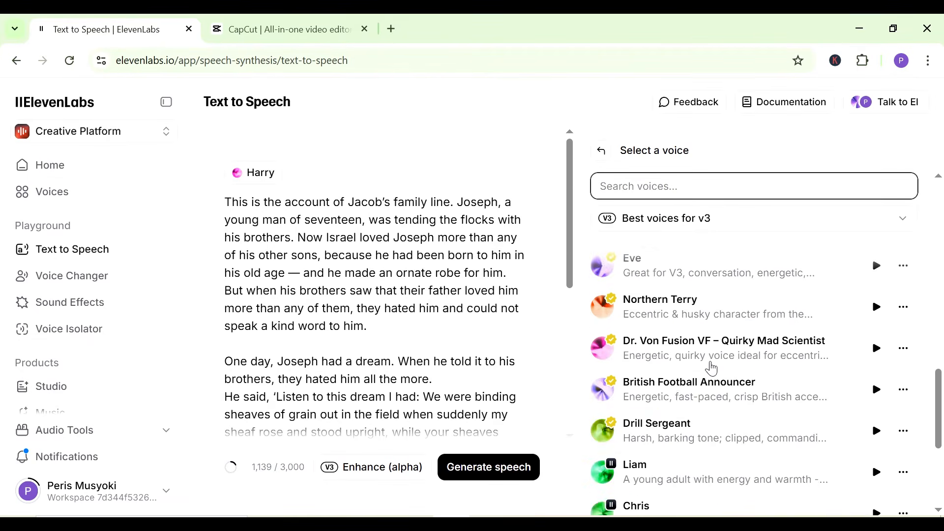
scroll(698, 359, down, 2)
scroll(666, 302, up, 2)
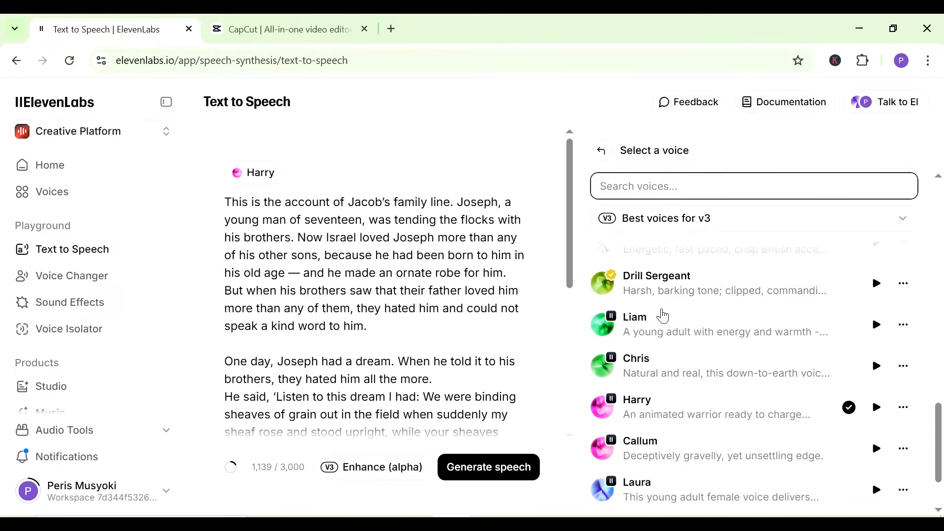
click(655, 345)
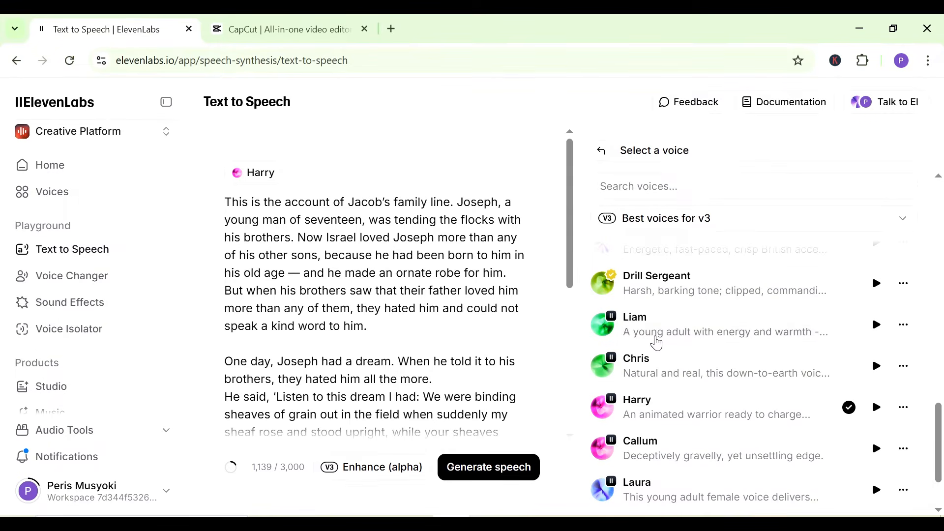
click(656, 340)
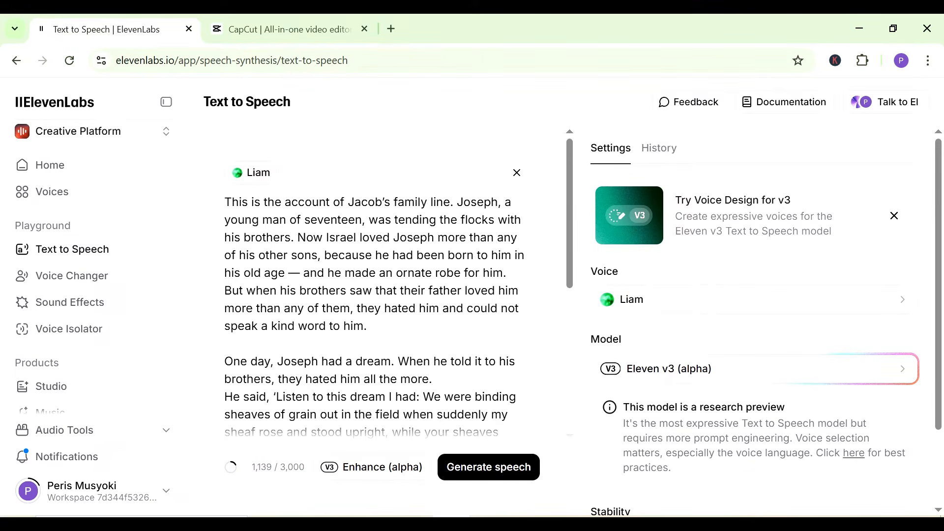
- Search the ElevenLabs voice library for "afrrican" and look through the listed voices
click(49, 202)
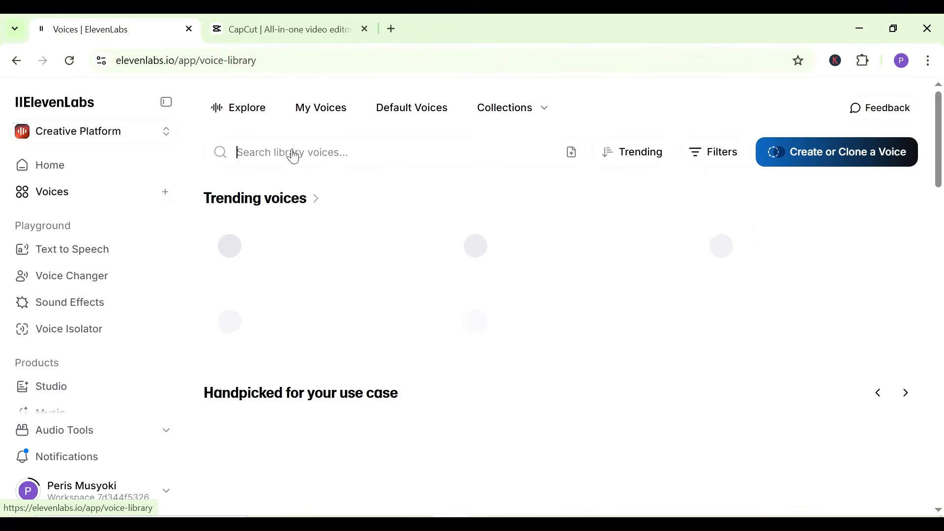
click(292, 153)
text(afrrican)
scroll(445, 305, down, 5)
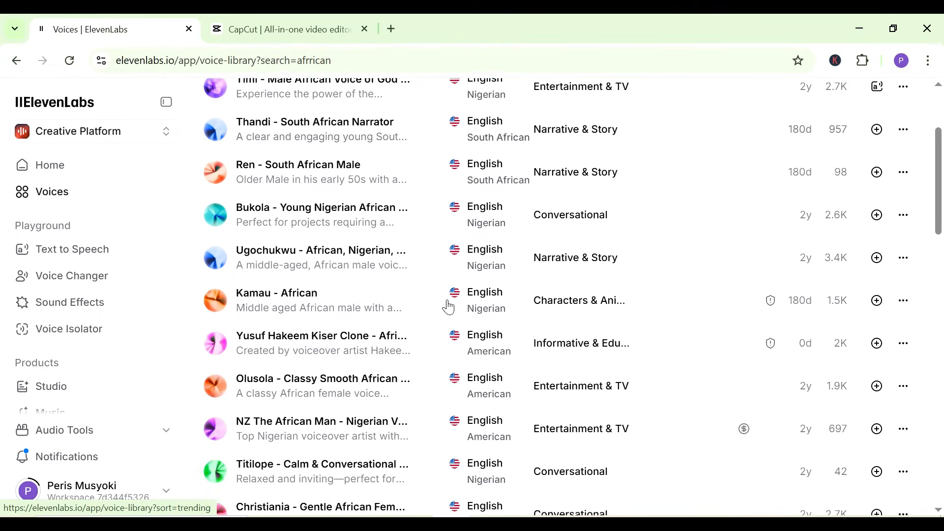
scroll(446, 309, up, 5)
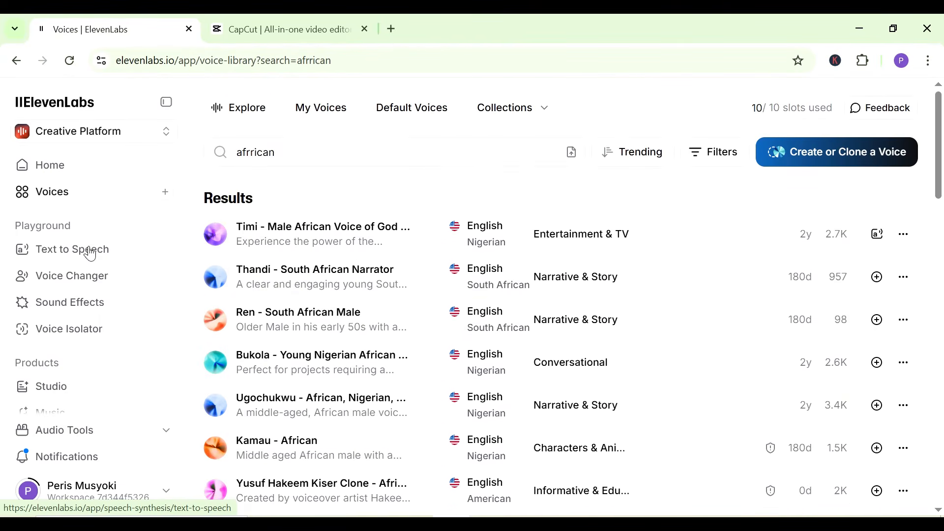
- Return to Text to Speech, generate the narration with the Liam voice and listen to the start of Generation 1
click(118, 255)
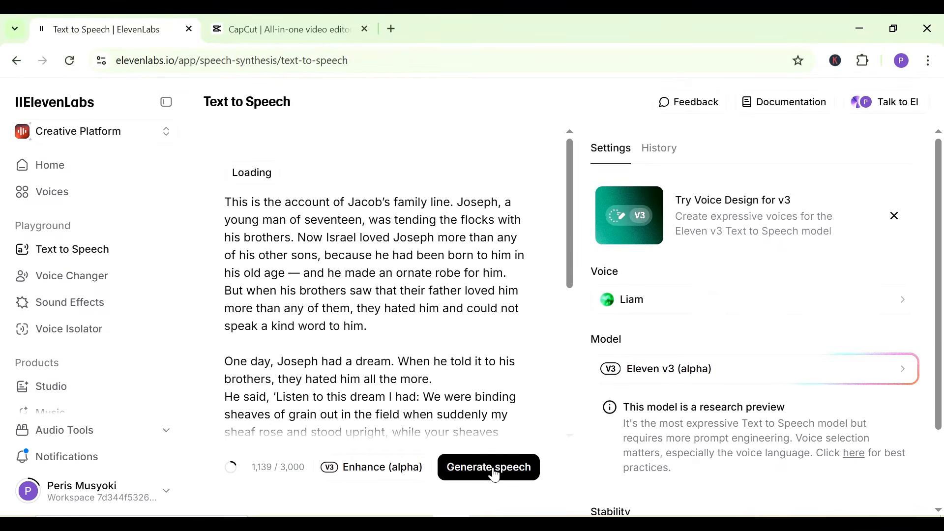
click(494, 474)
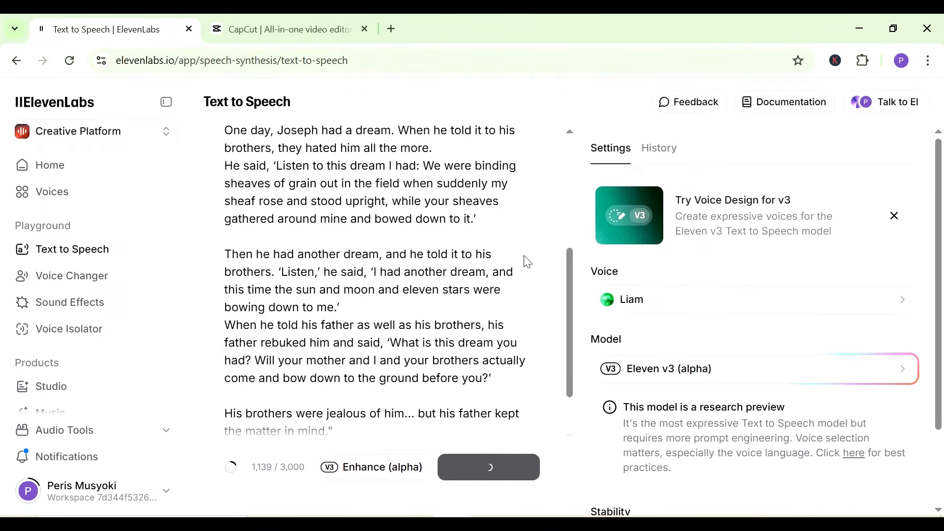
scroll(374, 282, up, 5)
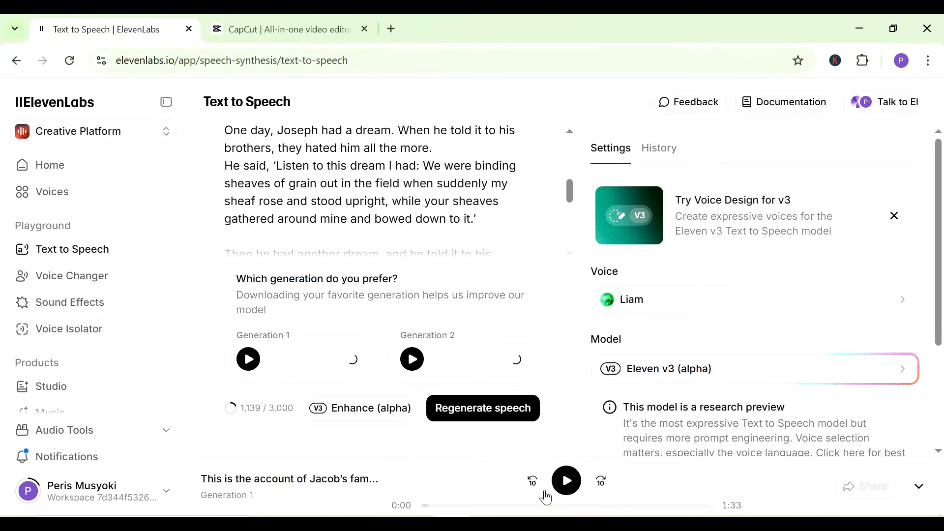
click(565, 479)
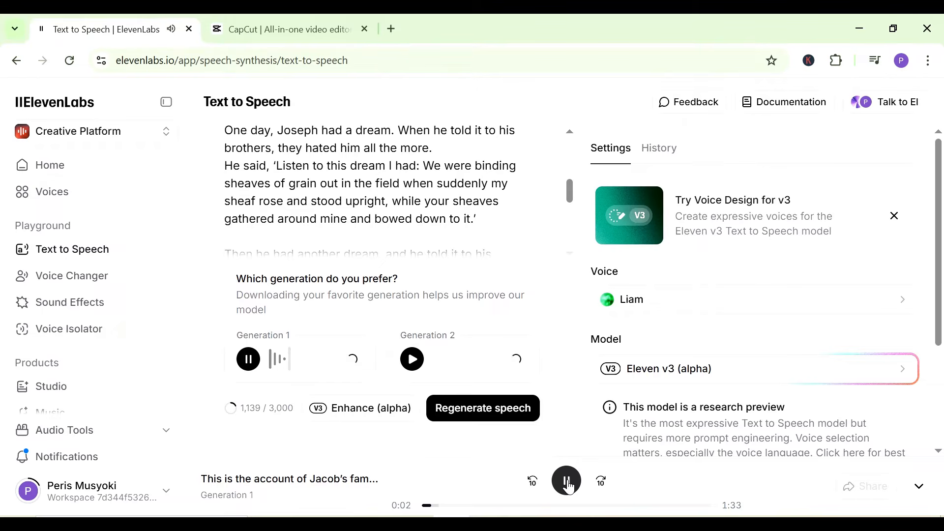
click(567, 482)
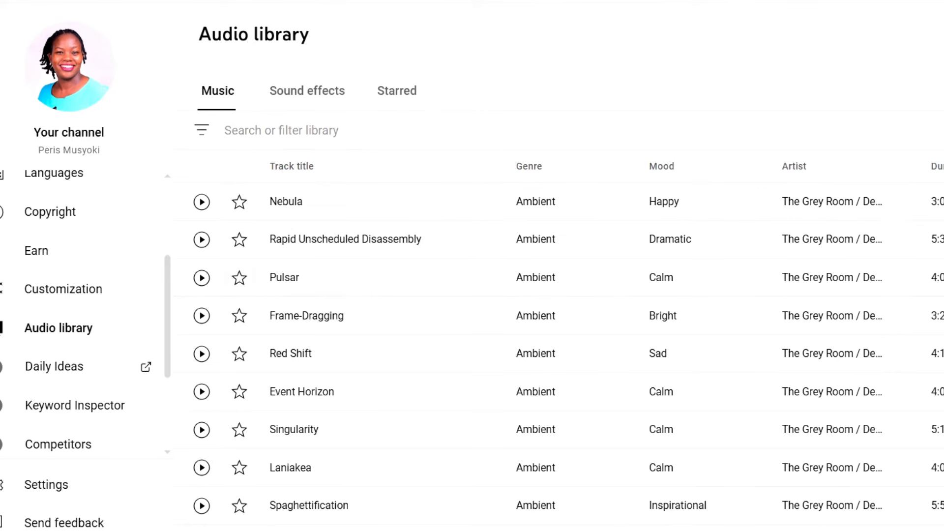
- Search the music in the YouTube Audio library for "calm inspiring"
click(281, 130)
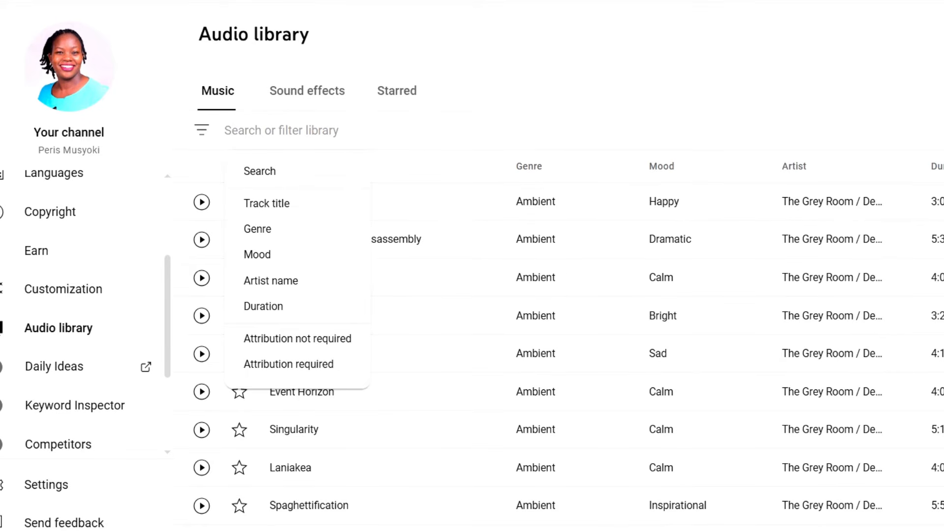
text(calm )
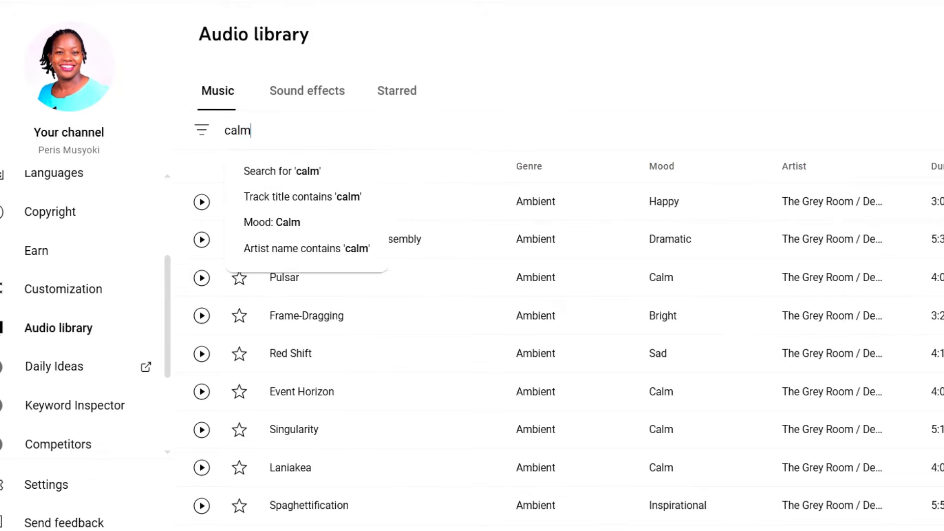
text(inspi)
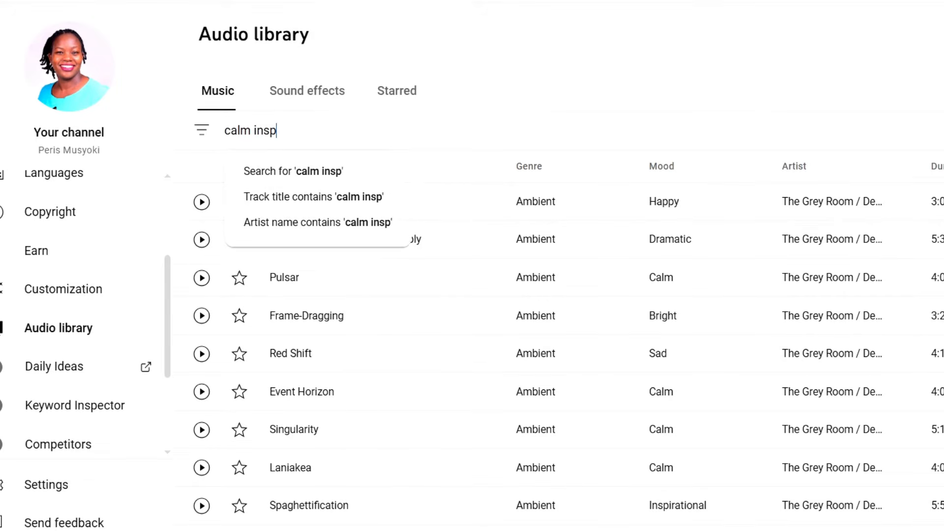
text(ring)
key(Return)
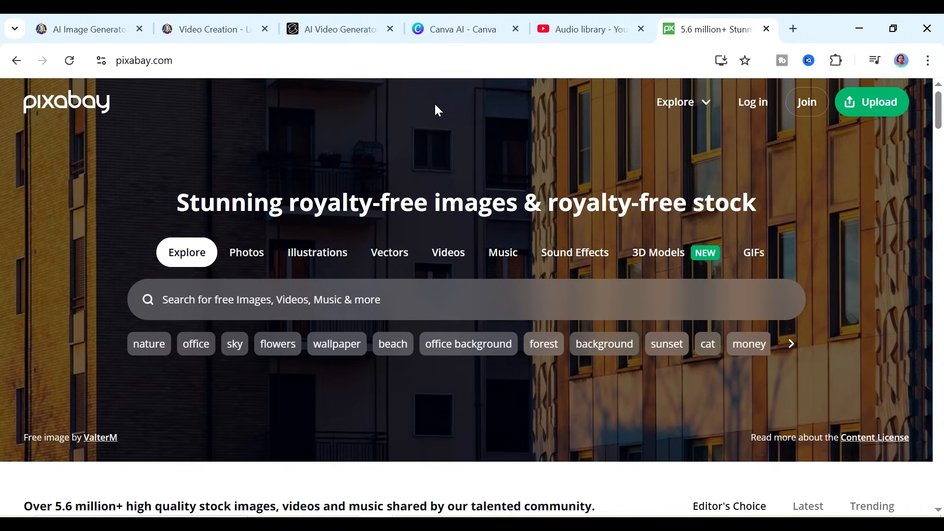
- On Pixabay, search the sound effects for "footsteps"
click(585, 260)
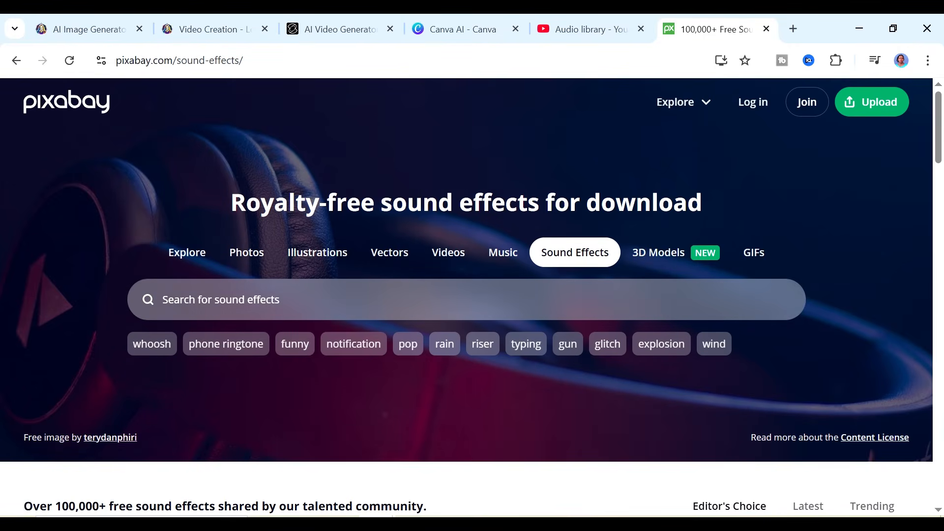
click(164, 299)
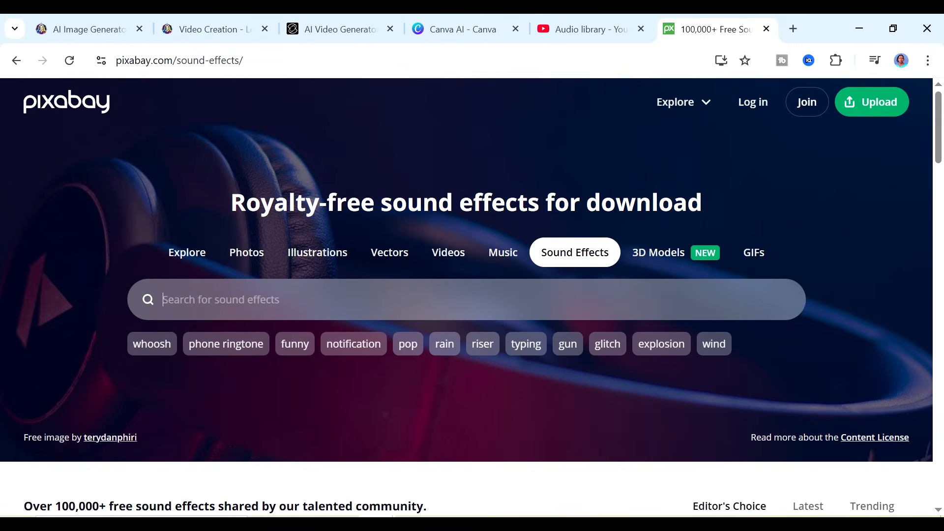
text(foo)
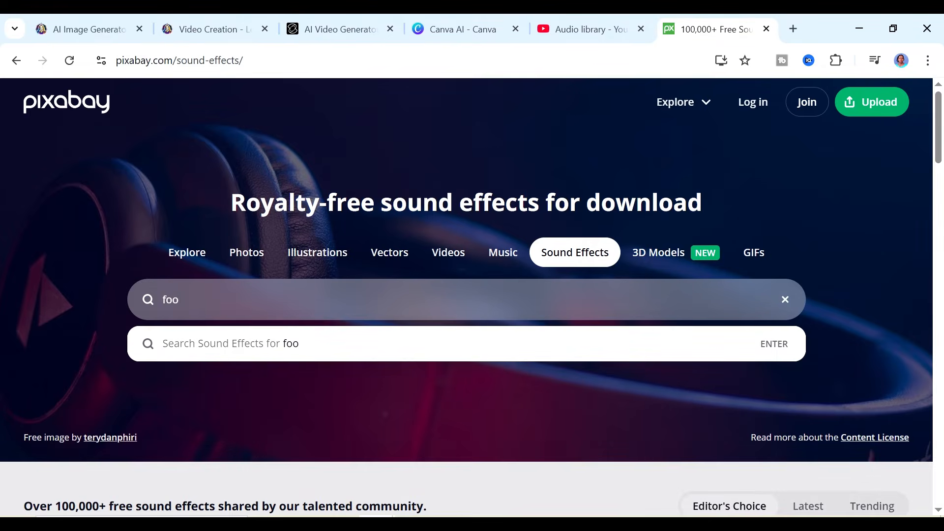
text(tsteps)
key(Return)
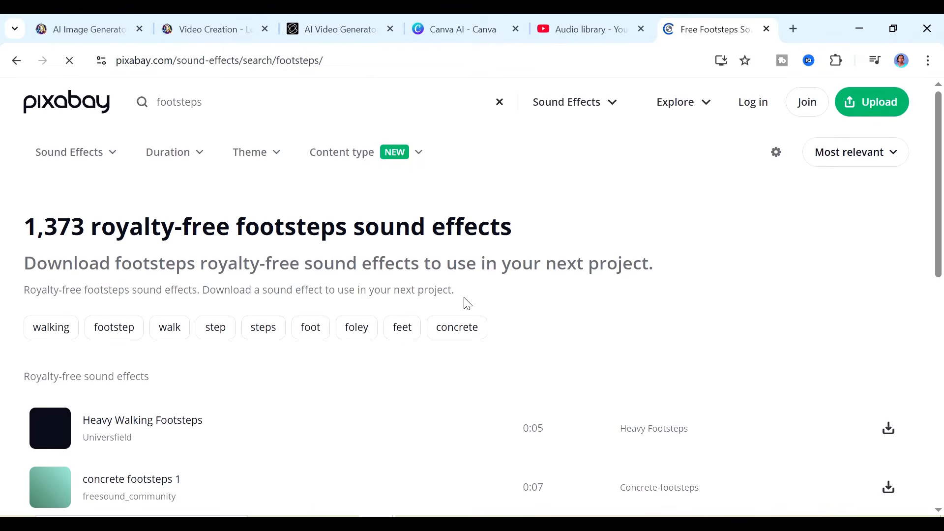
- Browse the footsteps sound effects and preview Heavy Walking Footsteps and concrete footsteps 1
scroll(322, 328, down, 5)
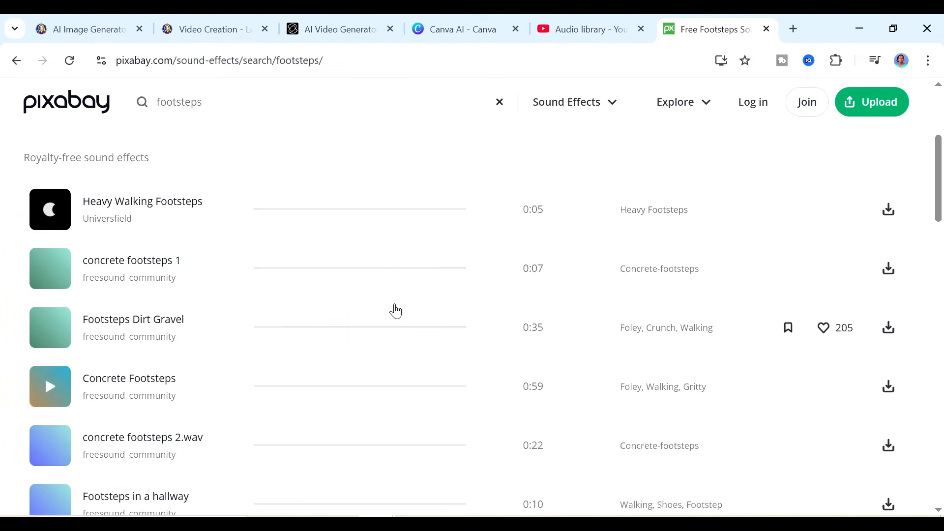
scroll(396, 310, up, 2)
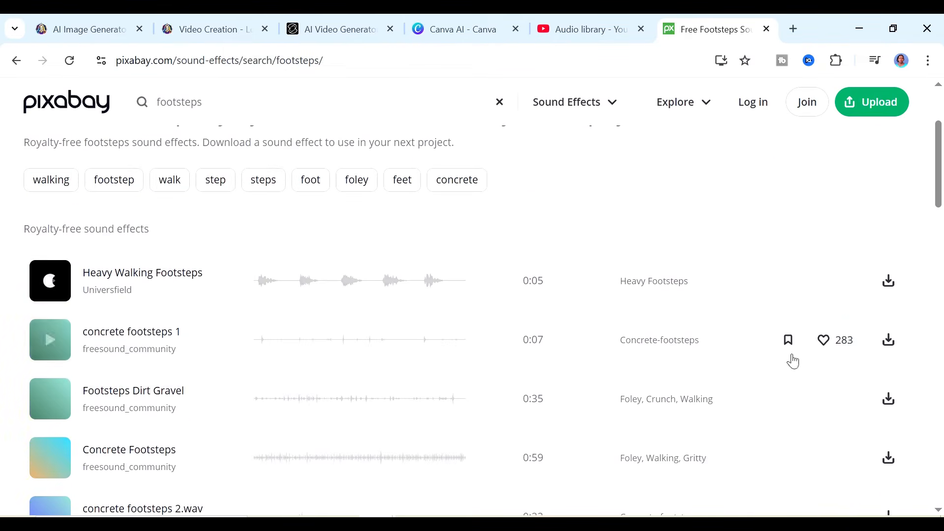
click(50, 283)
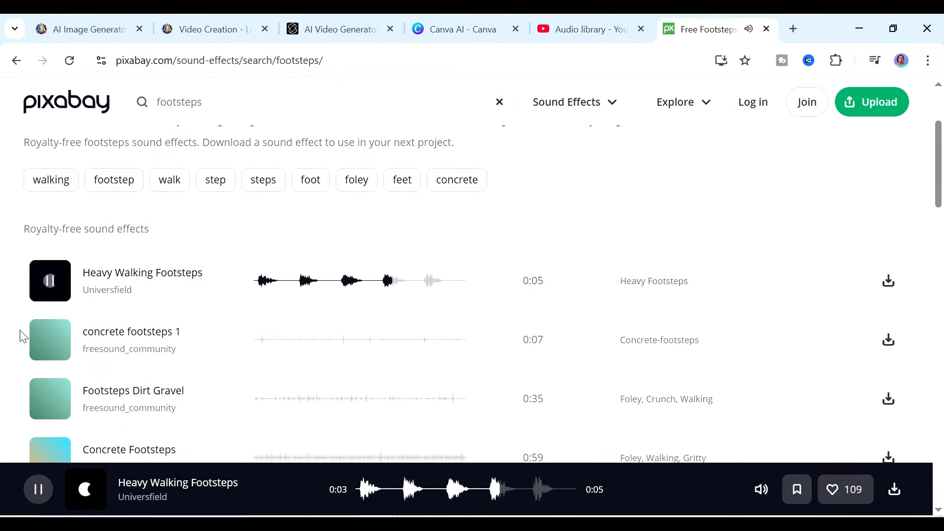
click(51, 341)
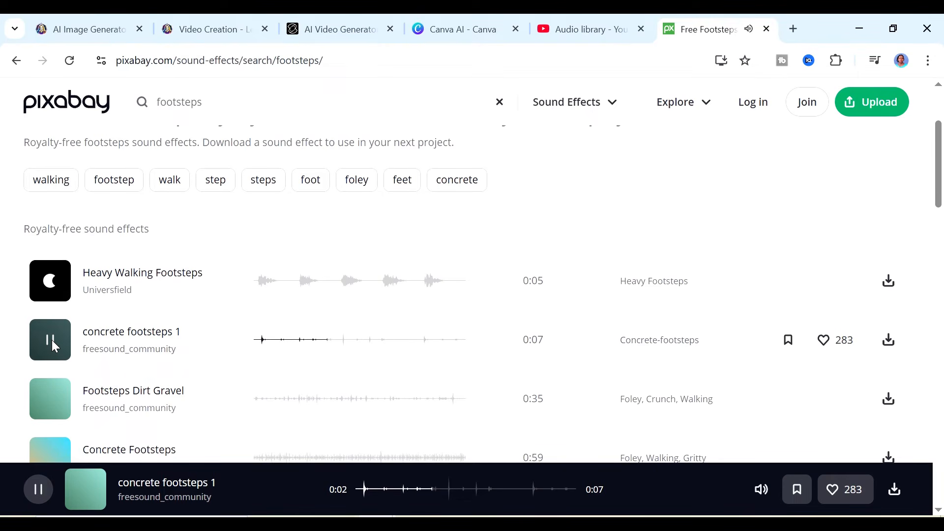
click(52, 345)
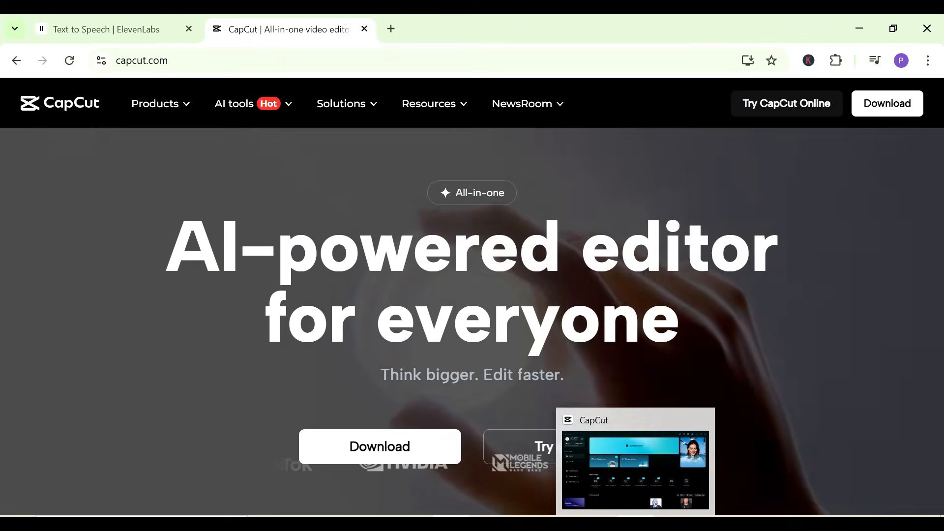
- Switch to CapCut, create a new project and import all the files from the Joseph folder in Downloads
click(636, 524)
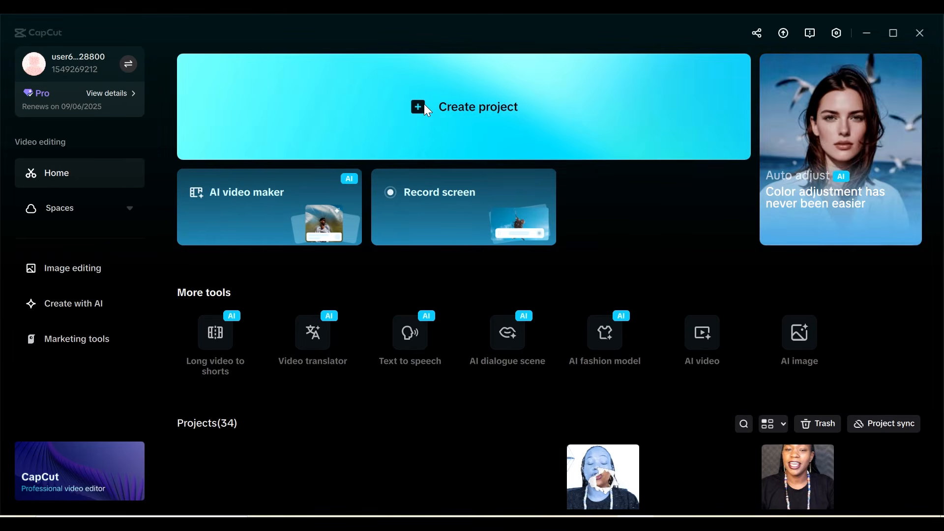
click(423, 104)
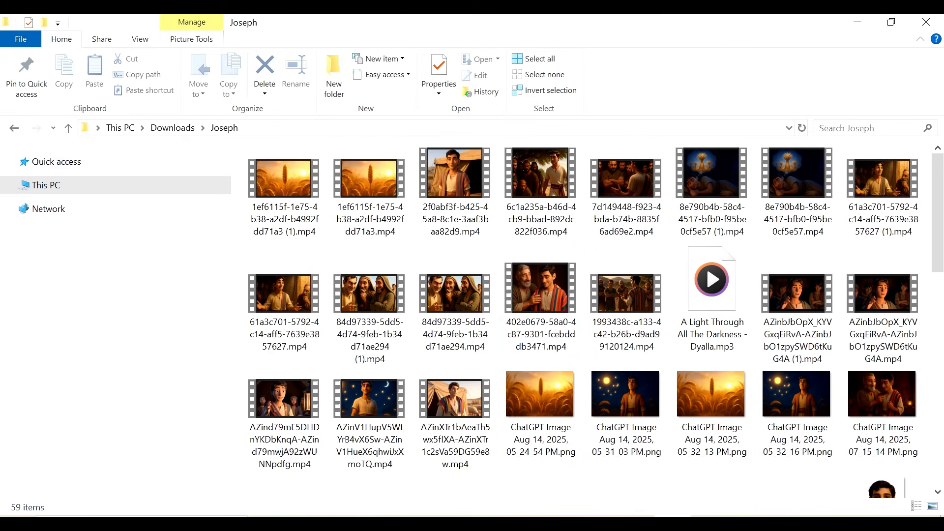
key(ctrl+a)
drag(681, 316, 224, 165)
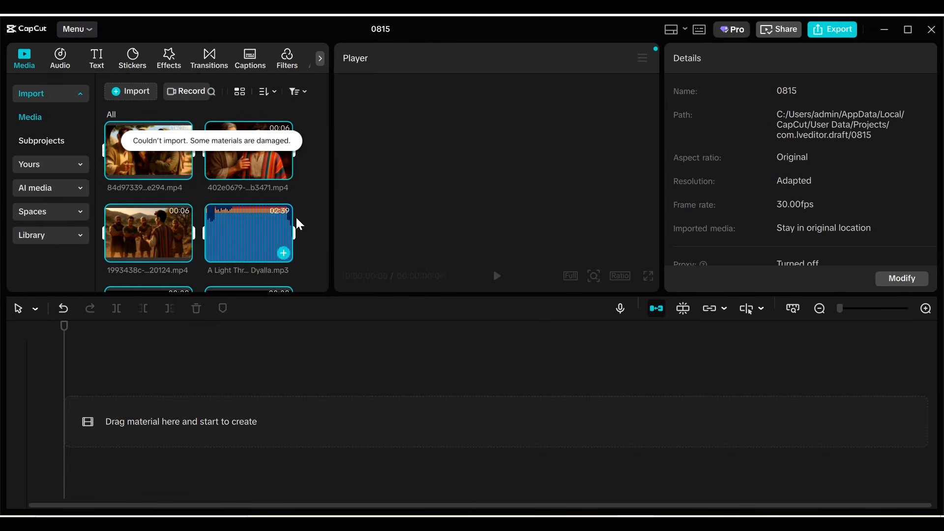
- Find the Scene 1 Intro.mp3 voiceover in the imported media and place it at the start of the timeline
click(308, 209)
scroll(201, 212, down, 3)
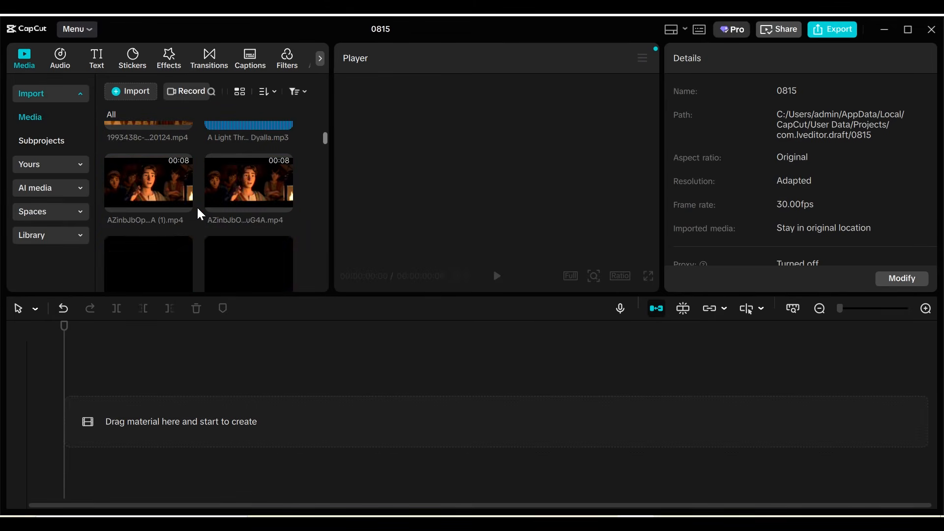
scroll(236, 221, down, 3)
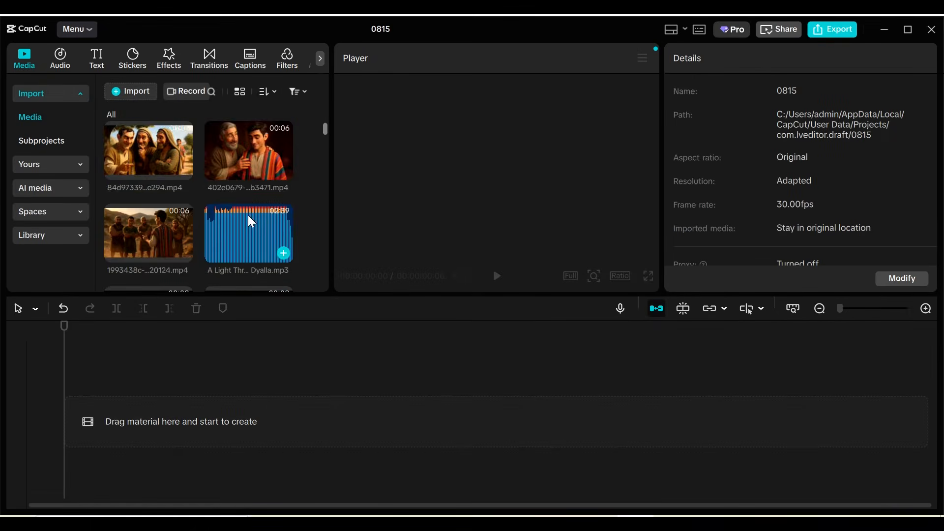
scroll(251, 220, down, 5)
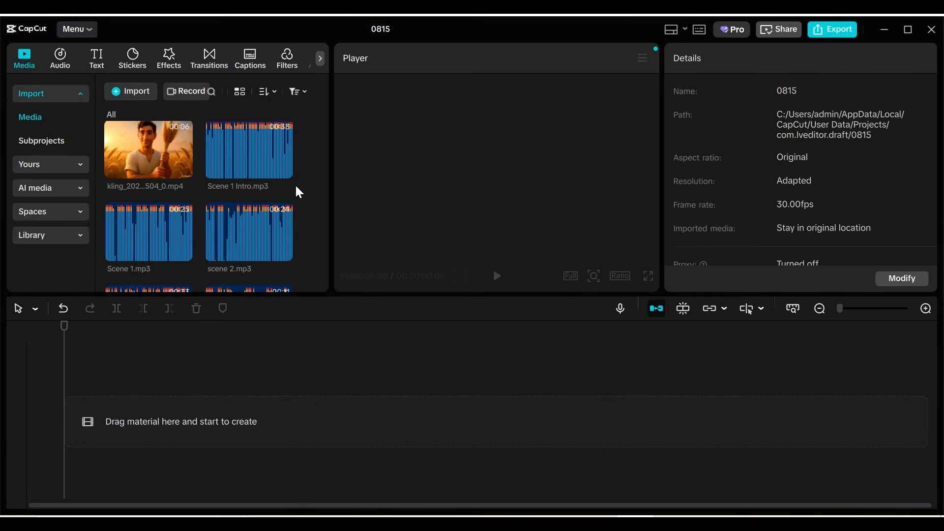
drag(260, 154, 138, 458)
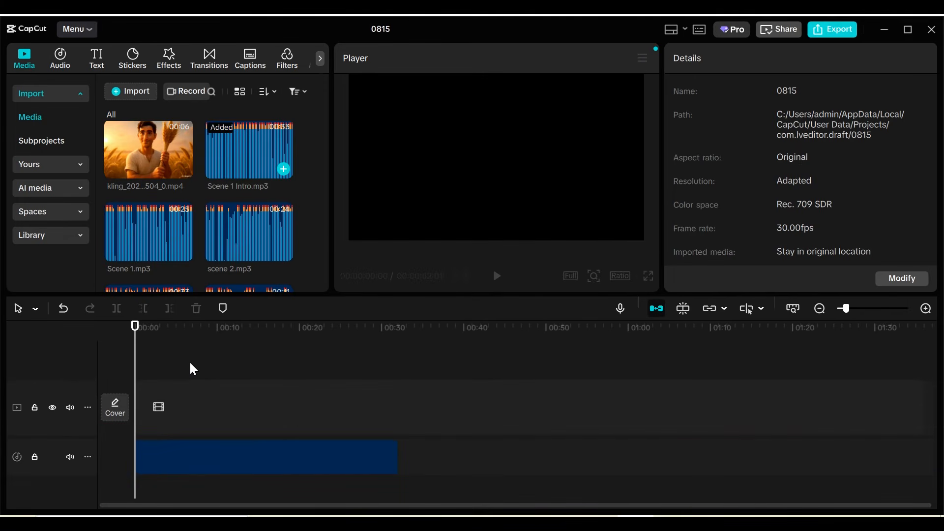
- Place the wheat field clip whose name starts with 1ef6115f and ends in (1).mp4 at the start of the main video track
scroll(317, 227, up, 5)
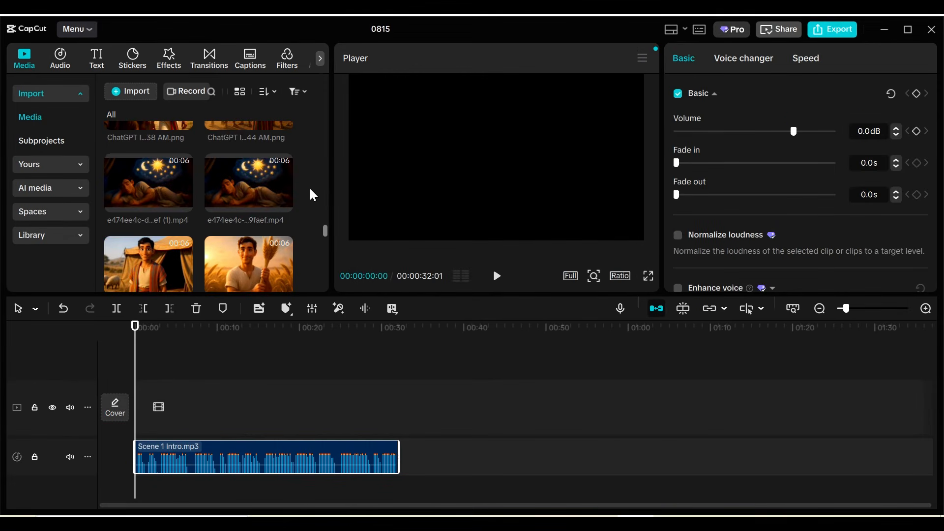
scroll(299, 215, down, 4)
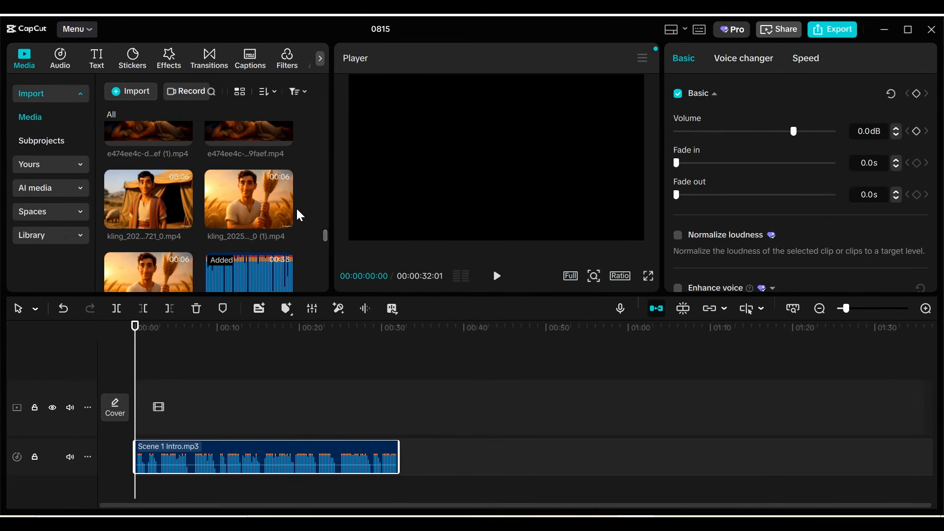
scroll(299, 215, up, 1)
scroll(299, 214, down, 3)
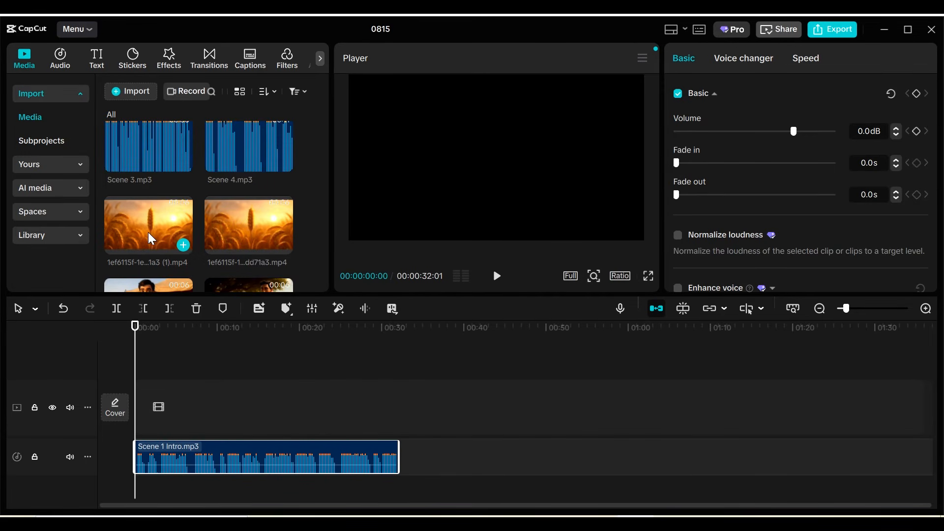
drag(150, 239, 175, 411)
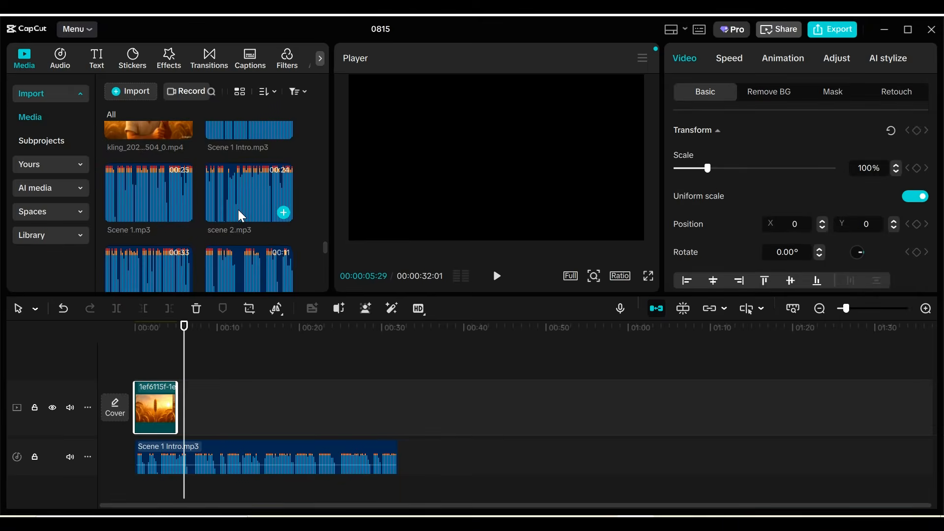
- Add the music A Light Through All The Darkness - Dyalla.mp3 below the voiceover from the start and lower its volume to -8.8 dB
scroll(241, 216, up, 8)
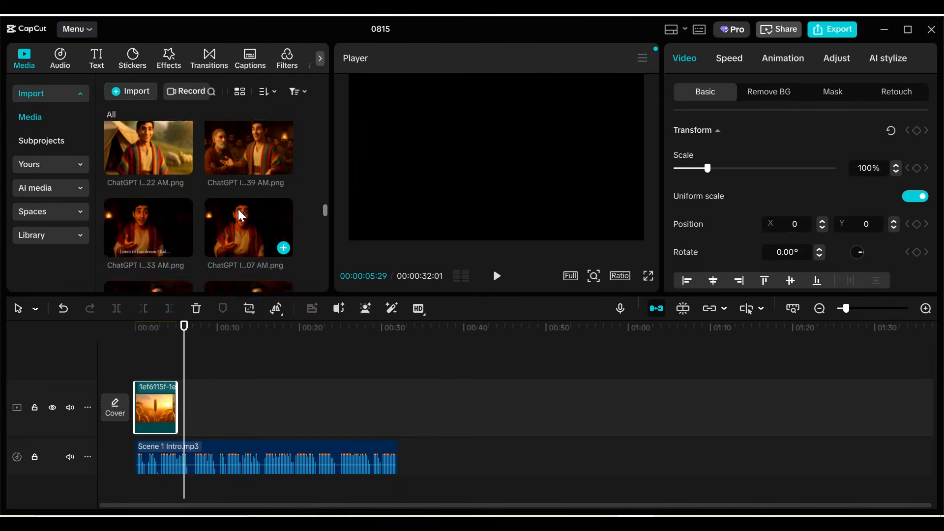
scroll(241, 216, up, 10)
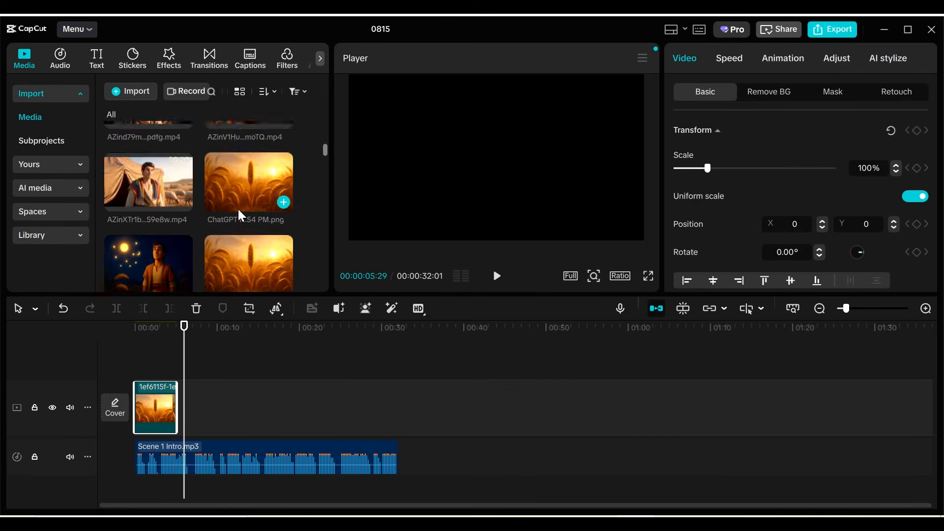
scroll(241, 216, up, 4)
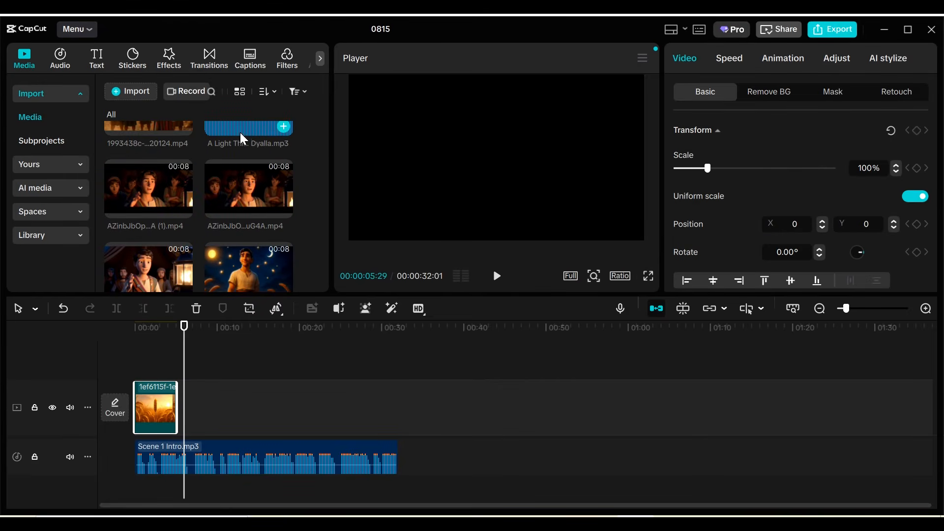
drag(242, 137, 136, 496)
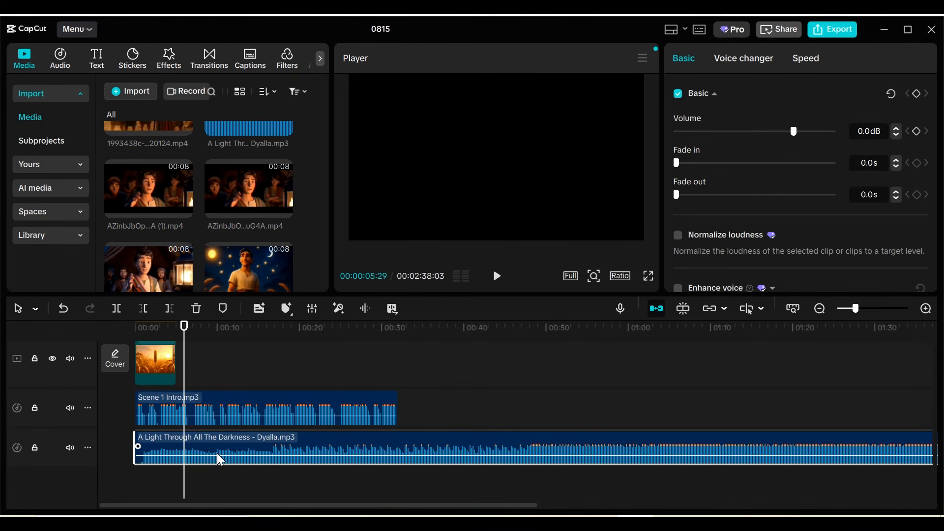
drag(217, 456, 217, 461)
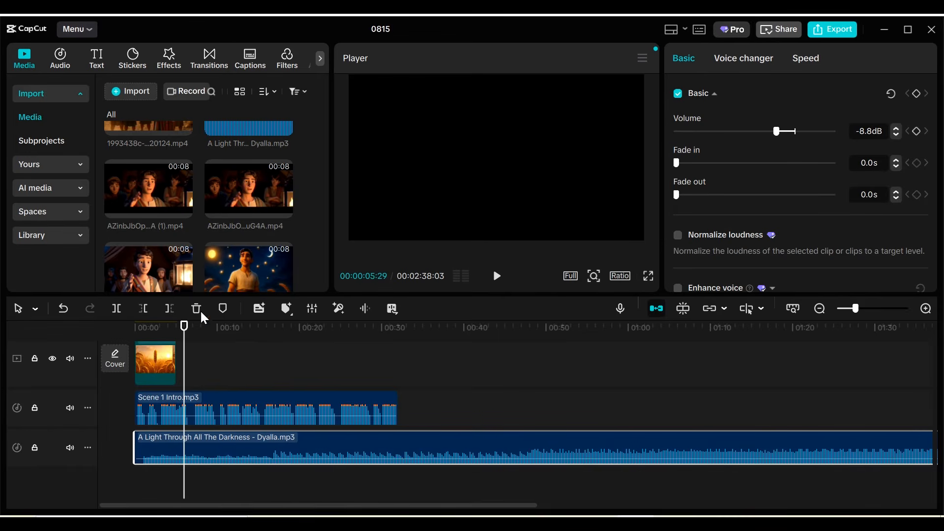
- Add the 1993438c clip of Joseph facing his brothers after the wheat clip, followed by the 402e0679 clip of Joseph with his father
scroll(252, 270, up, 2)
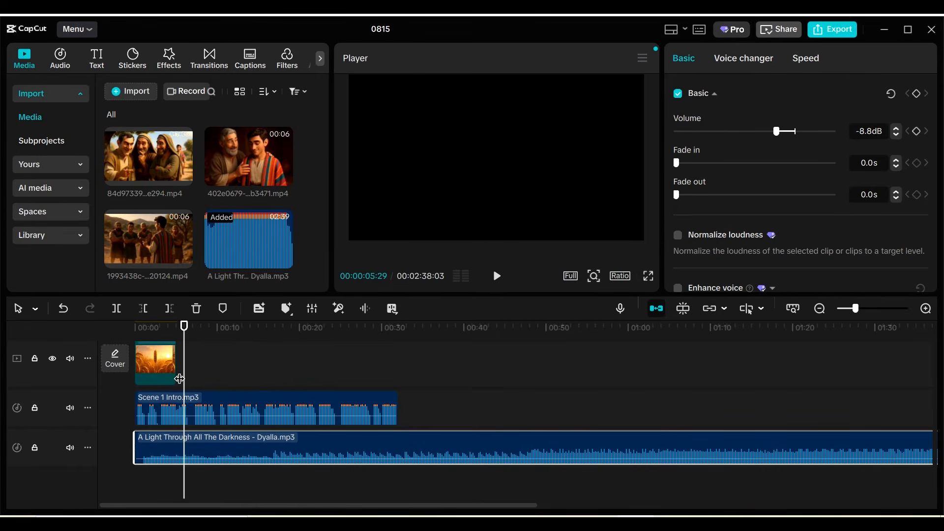
scroll(182, 371, up, 2)
drag(152, 248, 185, 378)
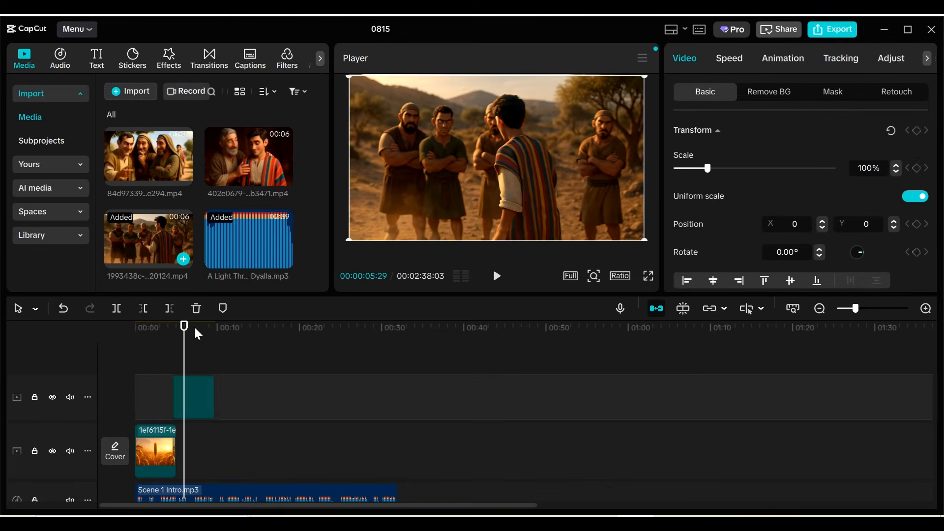
drag(254, 179, 217, 397)
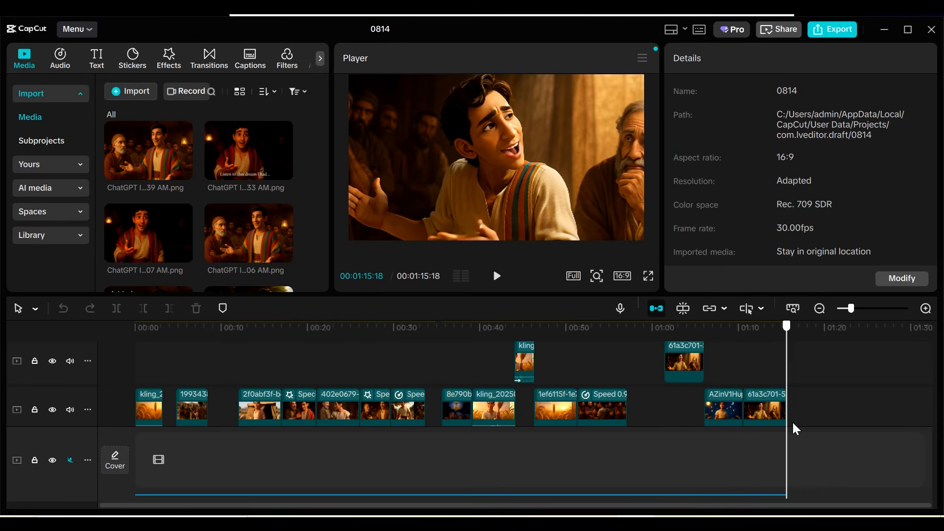
- In project 0814, move the playhead to 00:00:19:08 on the father-and-son scene and browse the Light Effects video effects
drag(793, 423, 301, 389)
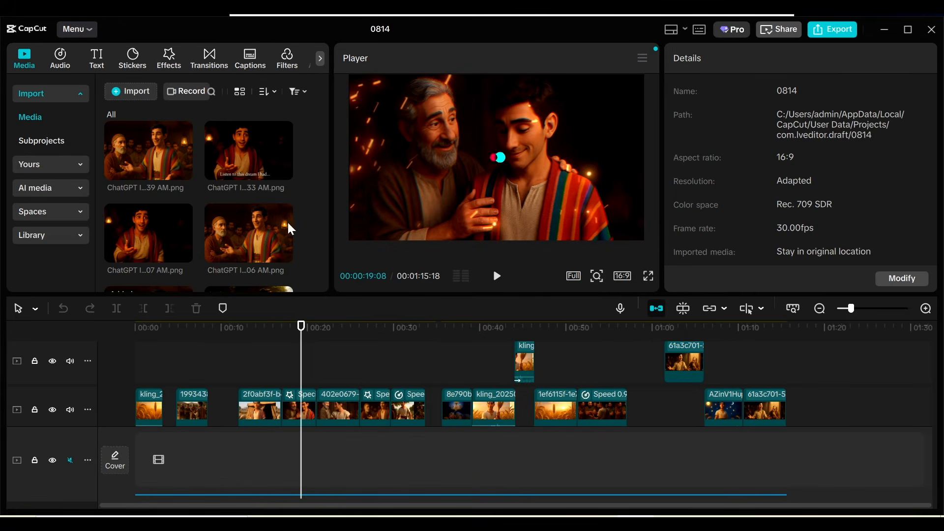
click(170, 63)
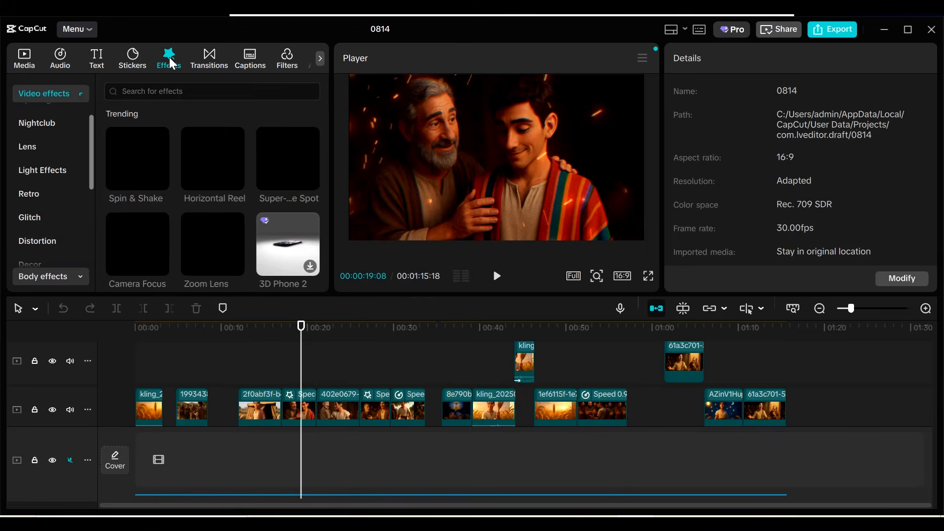
click(53, 180)
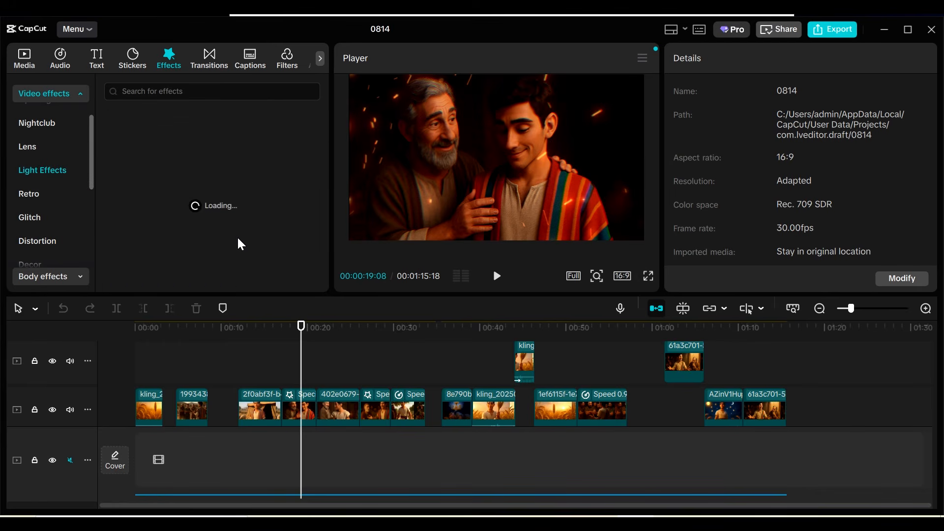
scroll(211, 167, down, 4)
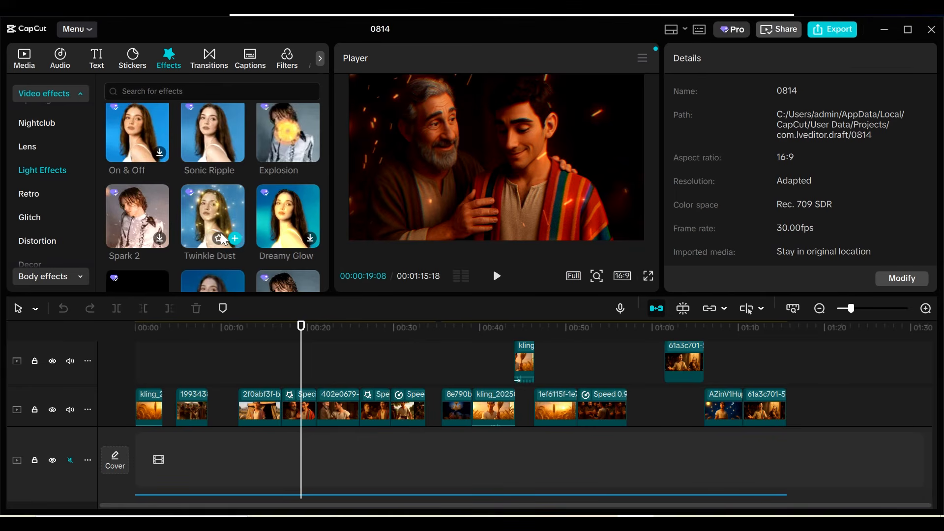
mouse_move(193, 201)
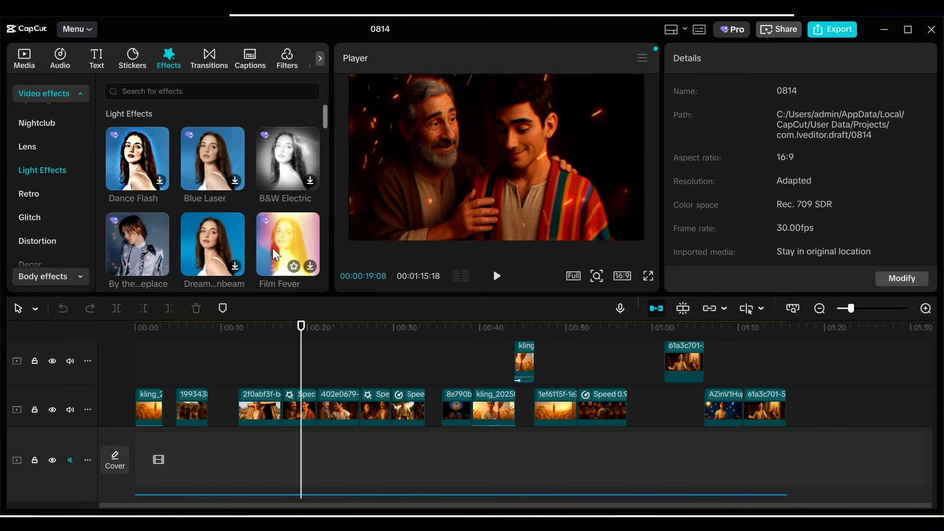
drag(304, 357, 320, 373)
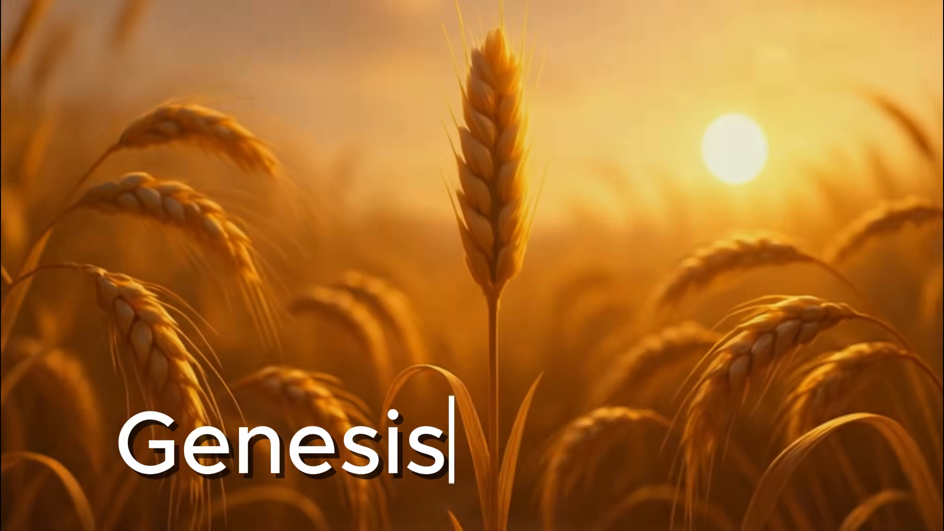